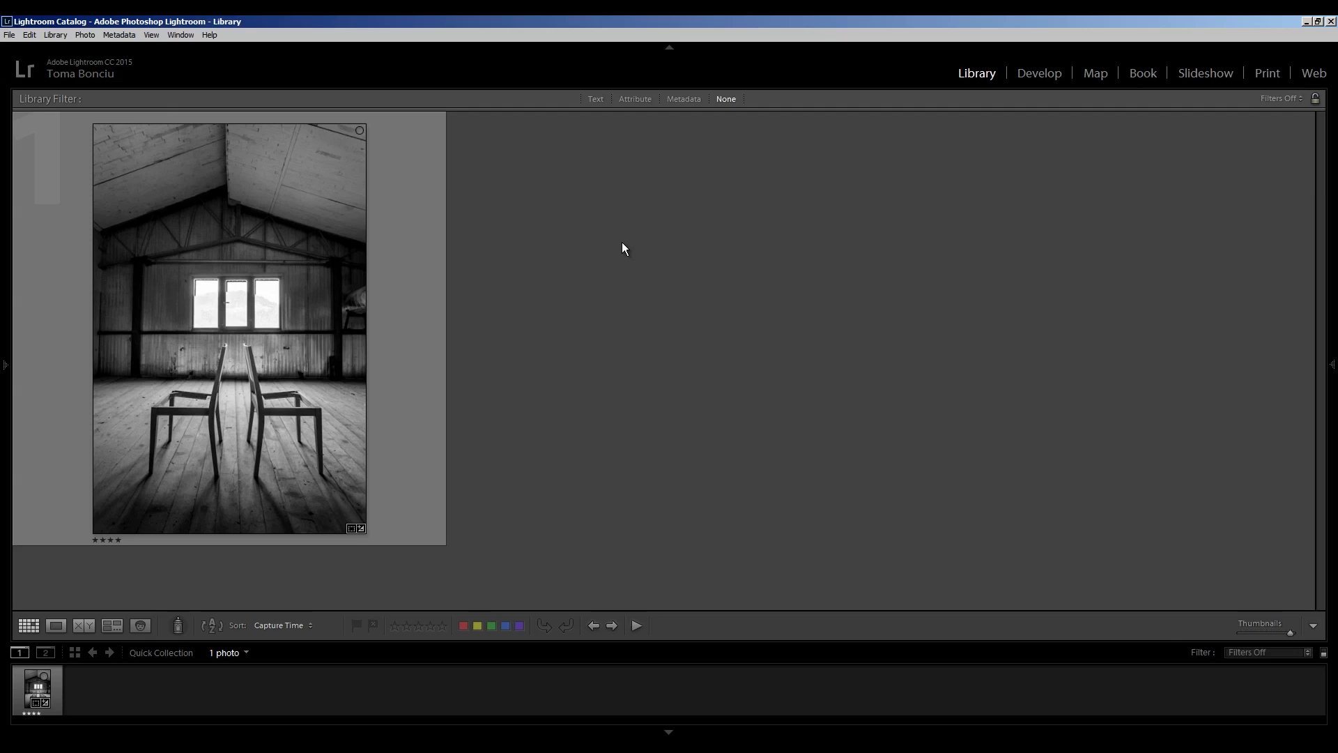
- Open IMG_9965-HDR in Develop and zoom to 1:1 on the window frames
click(314, 210)
click(1038, 73)
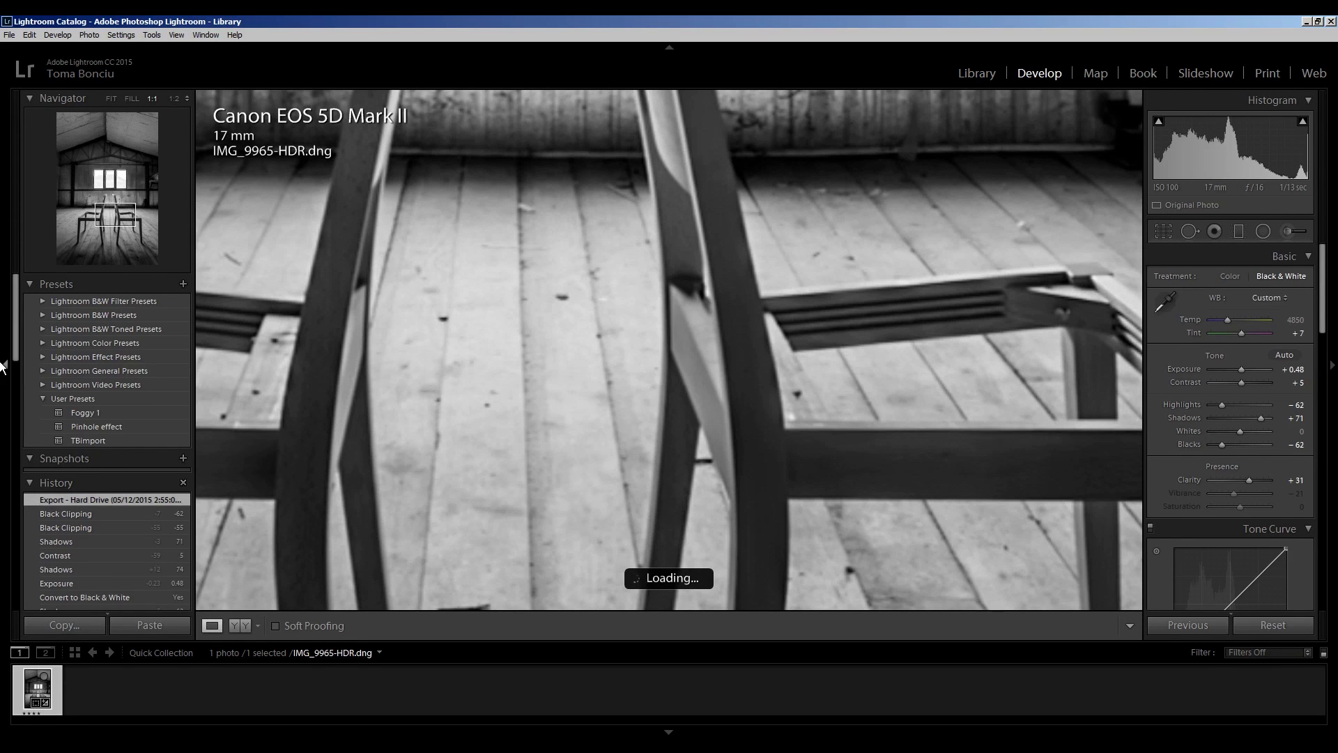
click(5, 364)
click(575, 381)
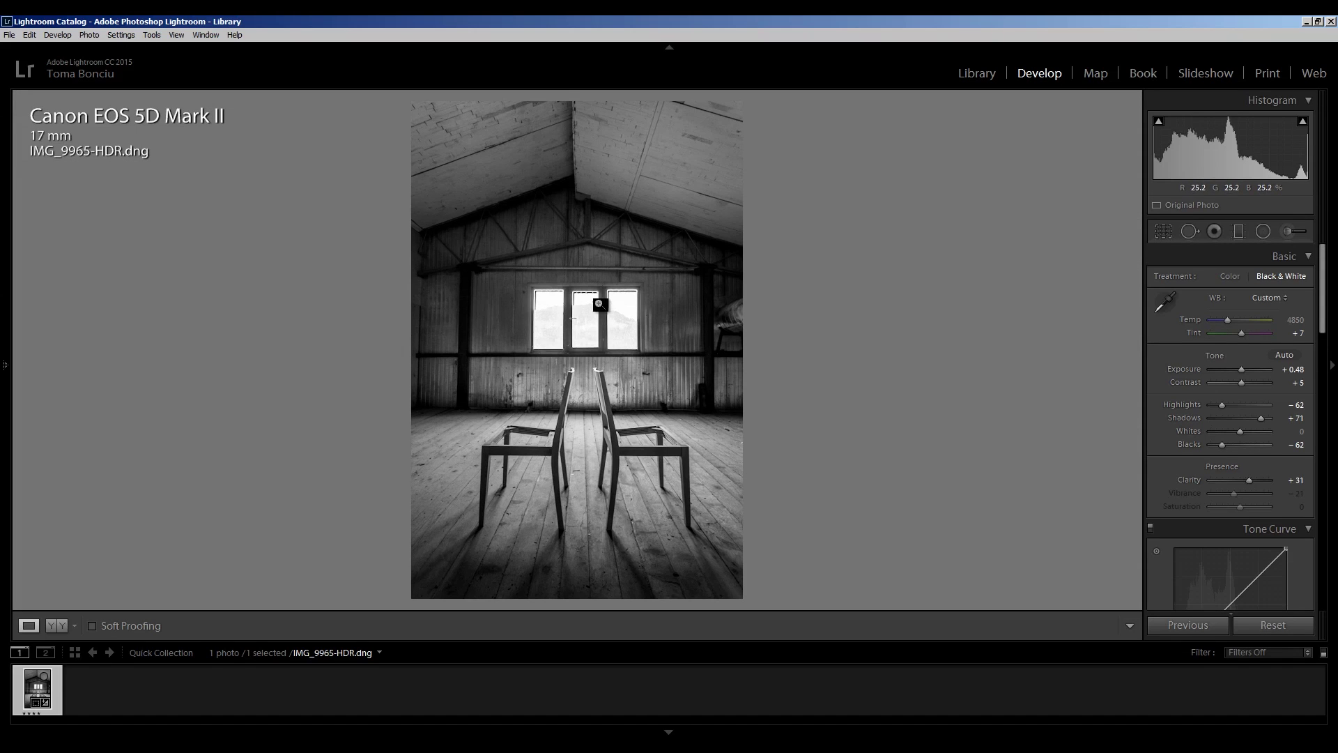
click(622, 293)
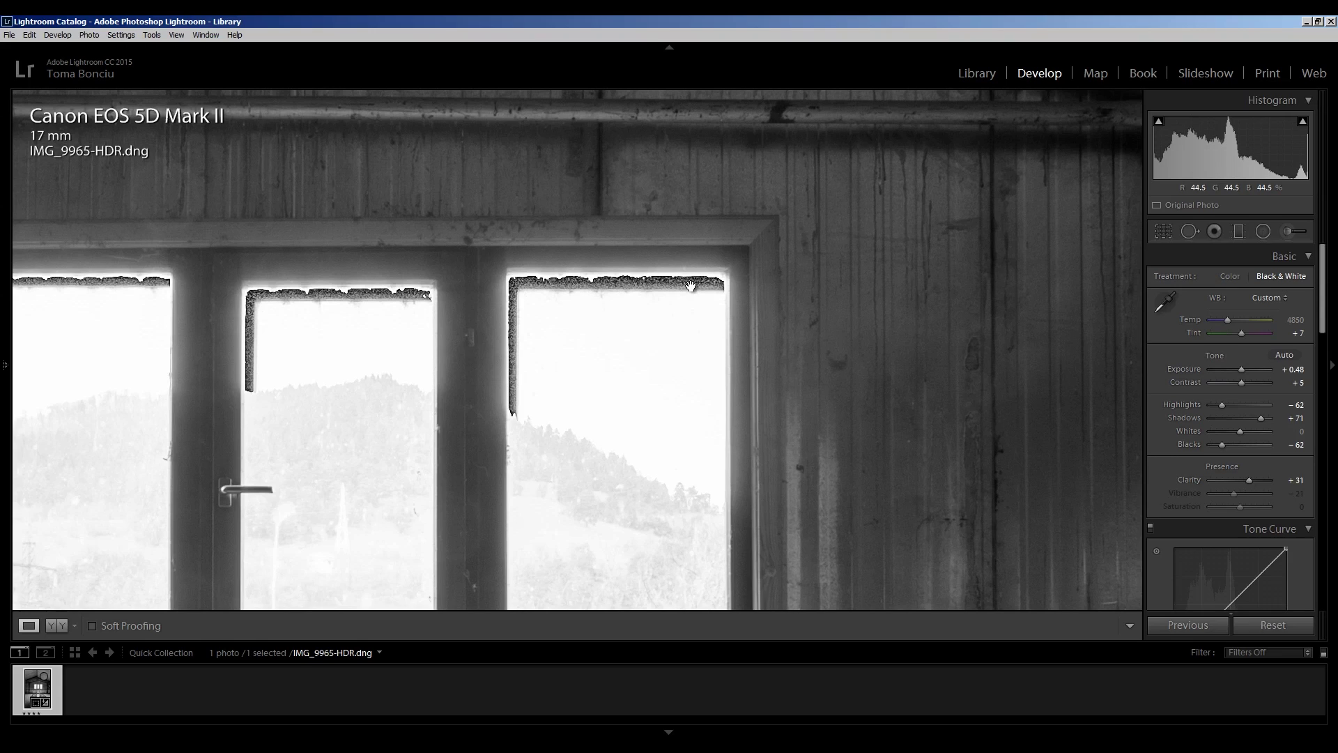
- From the Library grid, send the attic photo to Edit in Adobe Photoshop CC 2015
click(974, 74)
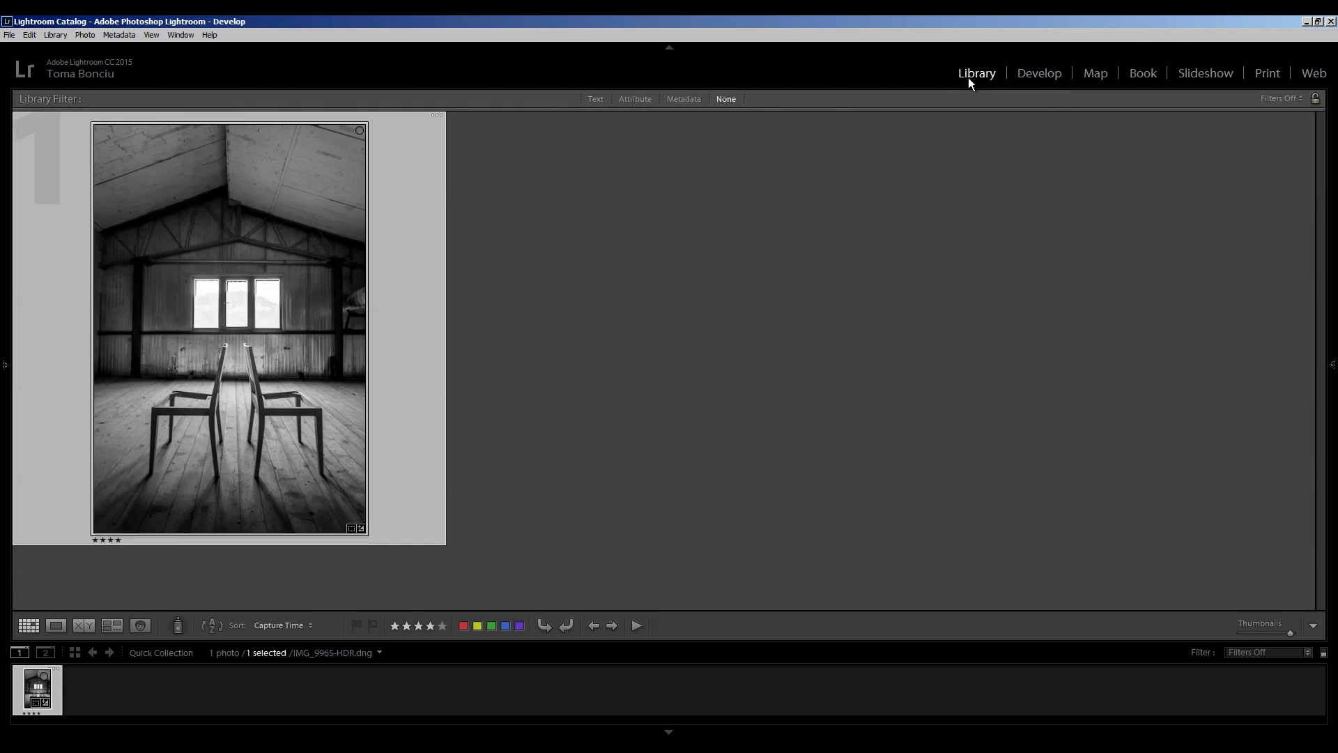
right_click(200, 224)
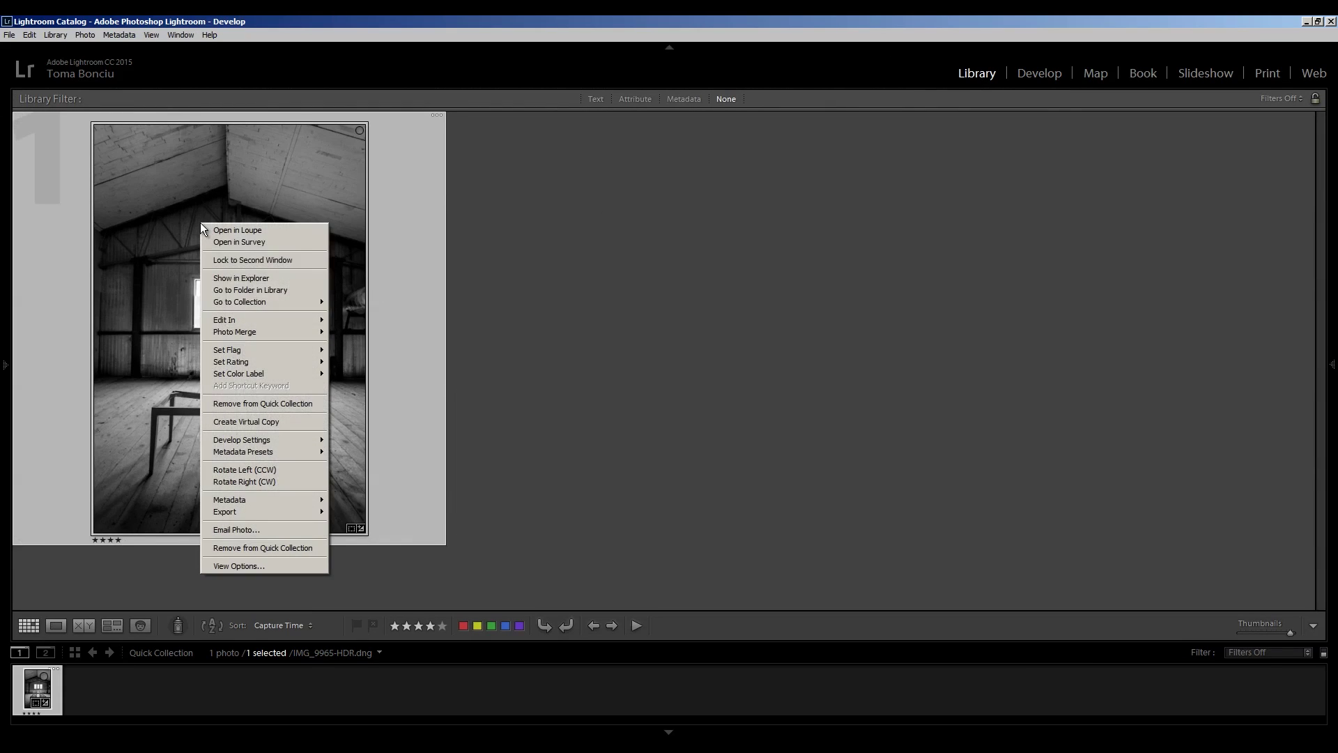
mouse_move(240, 316)
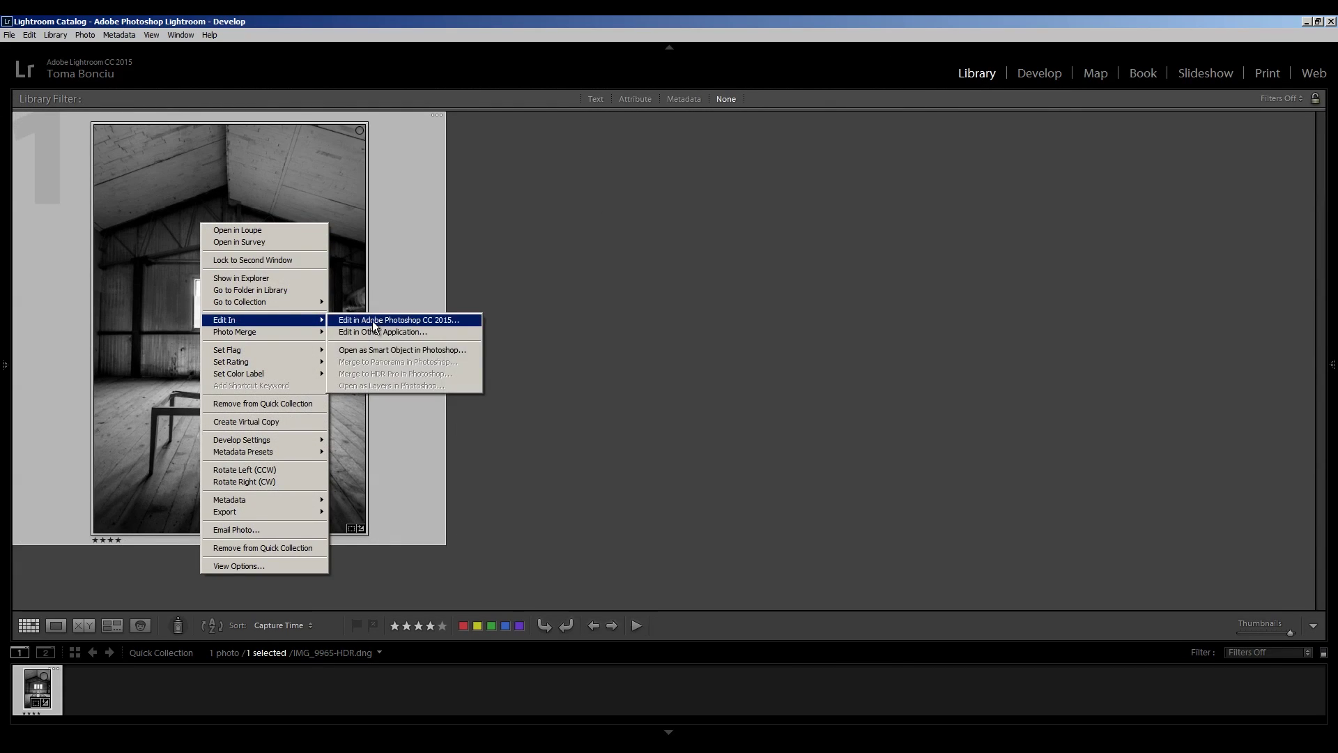
click(412, 321)
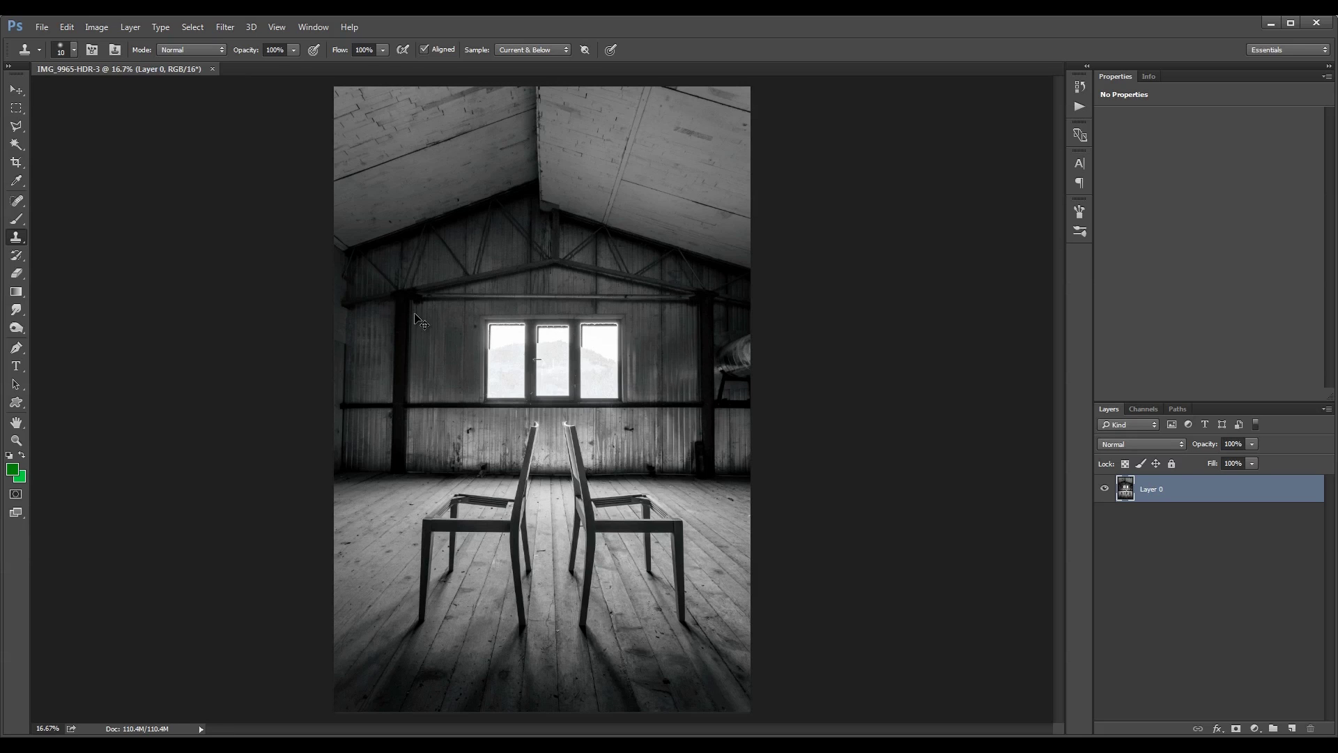
- Zoom to 100% on the upper-left window frame and add a new empty Layer 1
key(ctrl+1)
drag(817, 215, 513, 532)
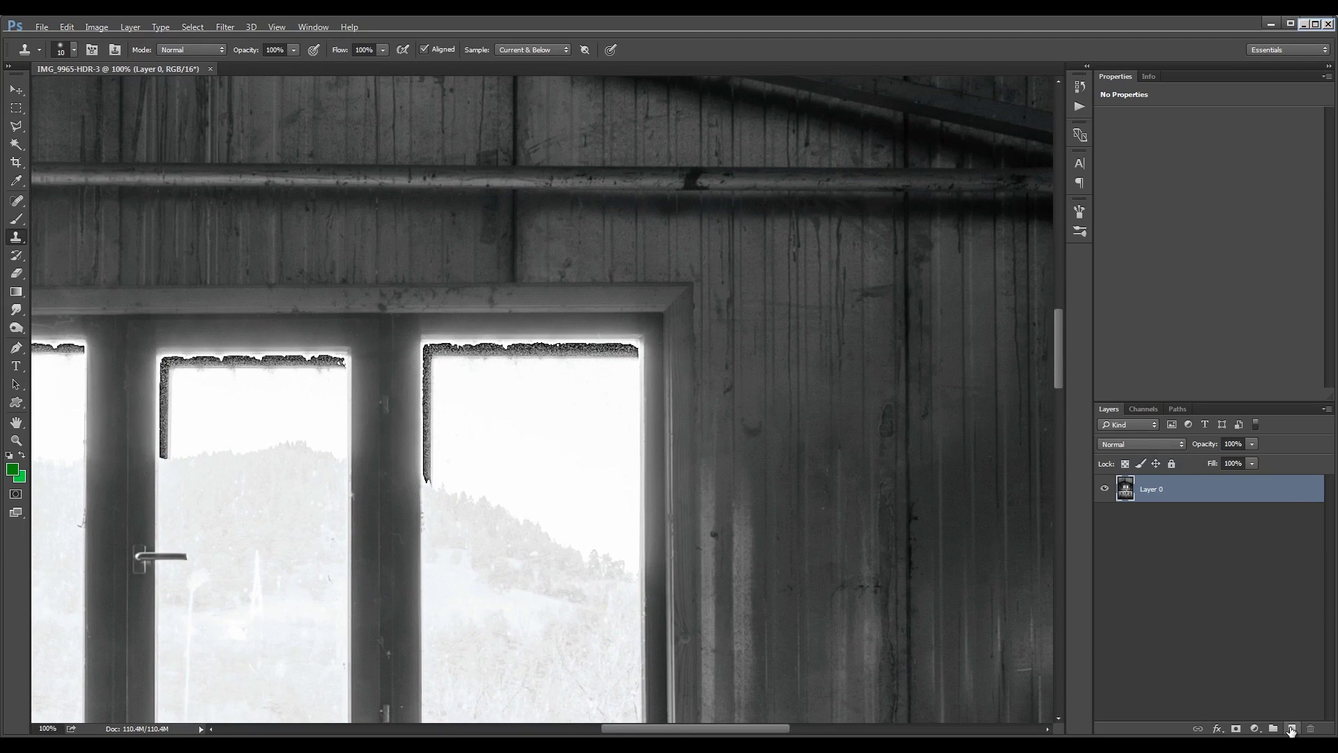
click(1292, 728)
- Pan across the three window panes to inspect the speckled frame artifacts
drag(503, 411, 502, 402)
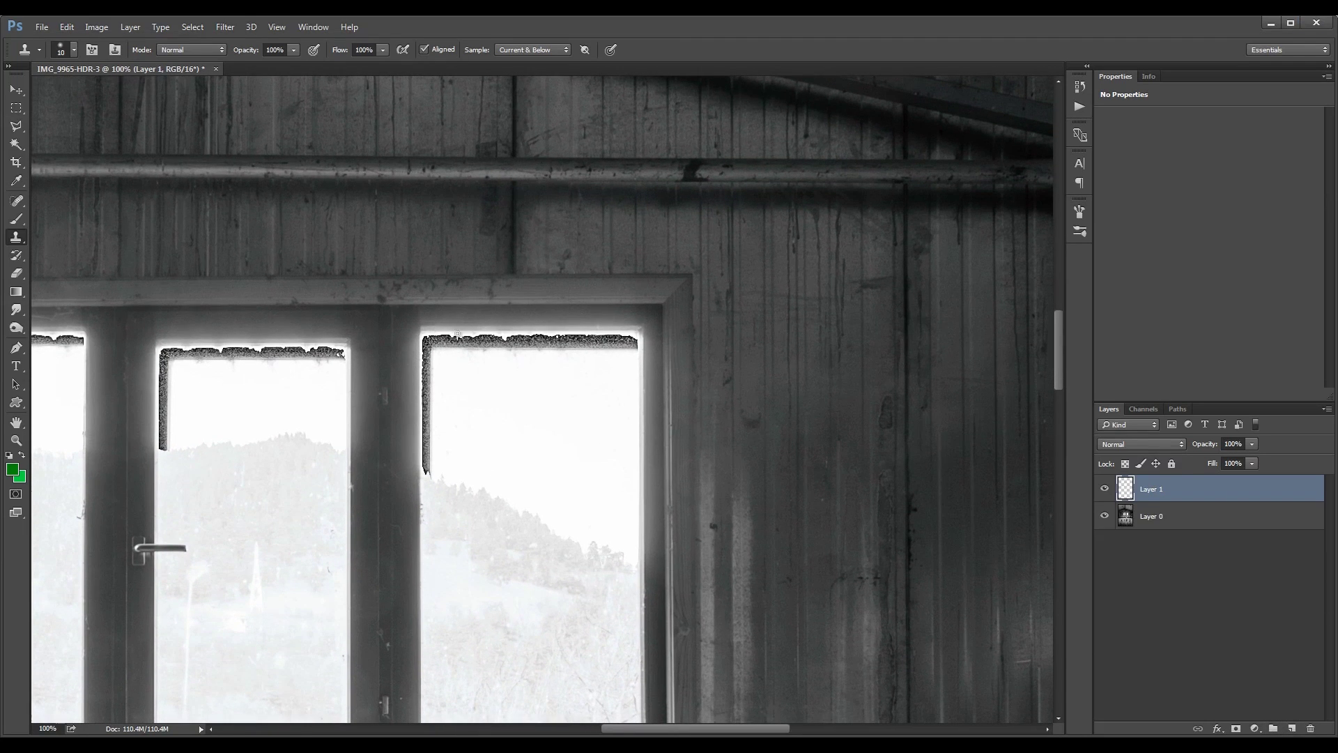
drag(181, 423, 339, 445)
drag(187, 539, 262, 510)
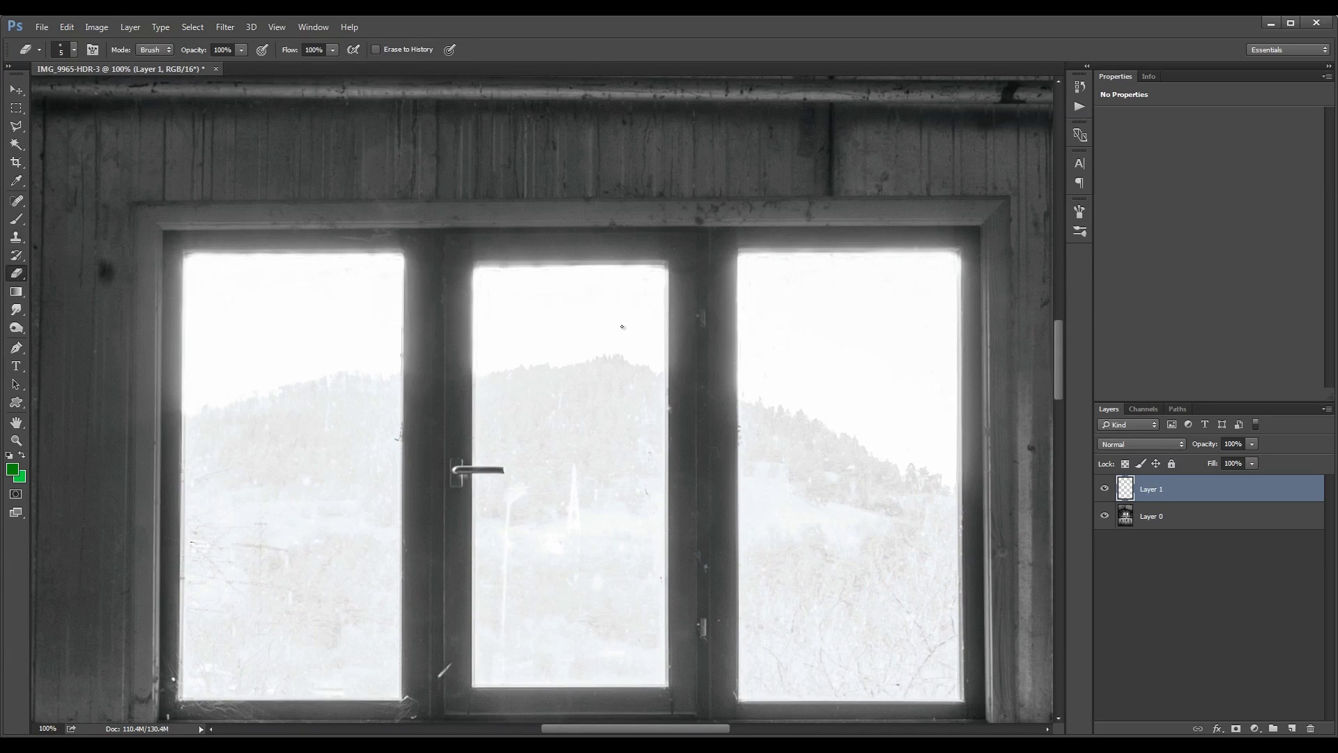
scroll(538, 361, down, 2)
scroll(537, 361, right, 1)
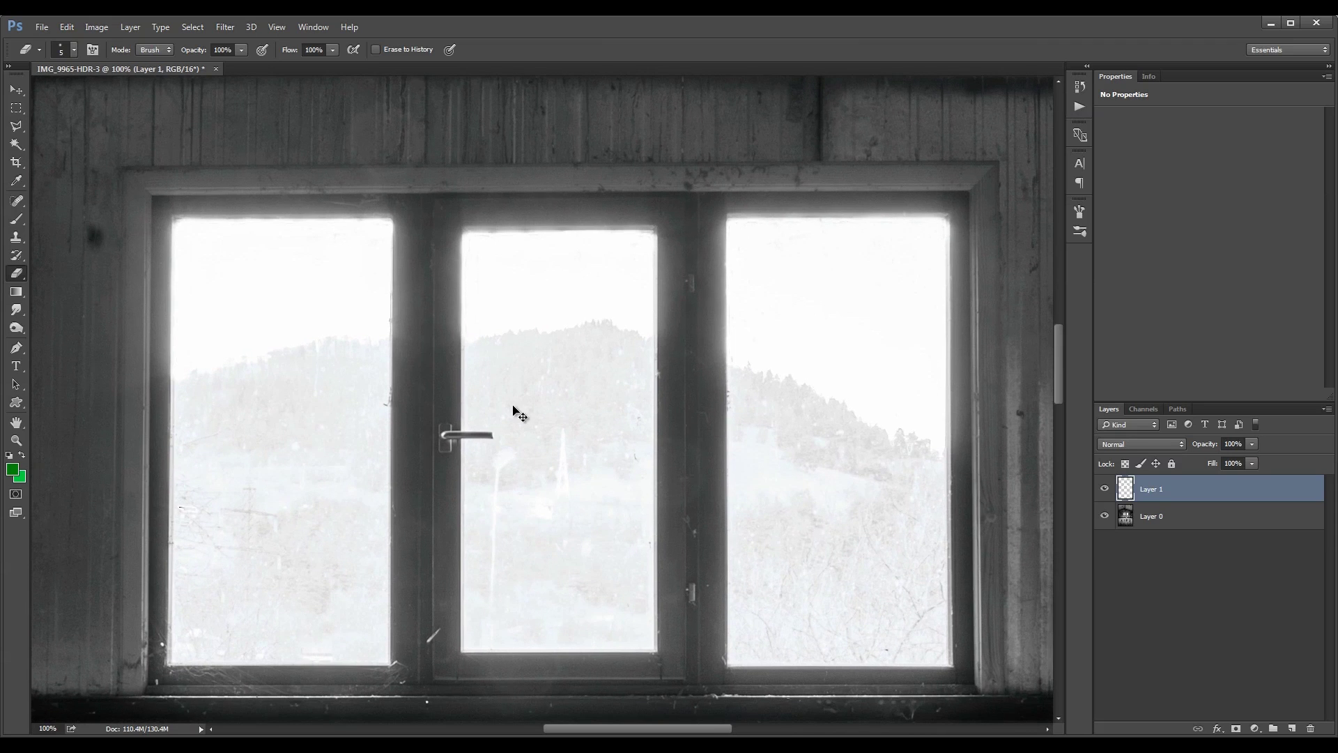
scroll(519, 415, down, 3)
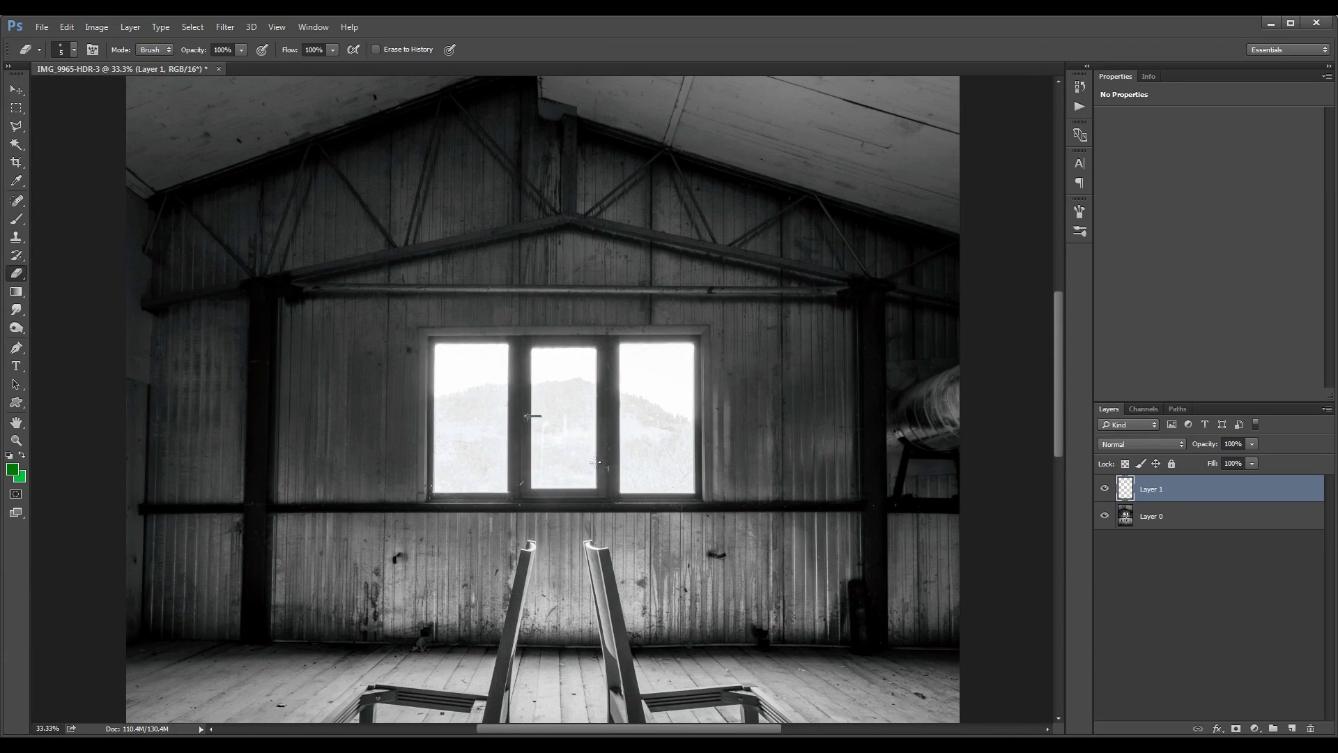
scroll(425, 332, down, 5)
scroll(425, 331, right, 3)
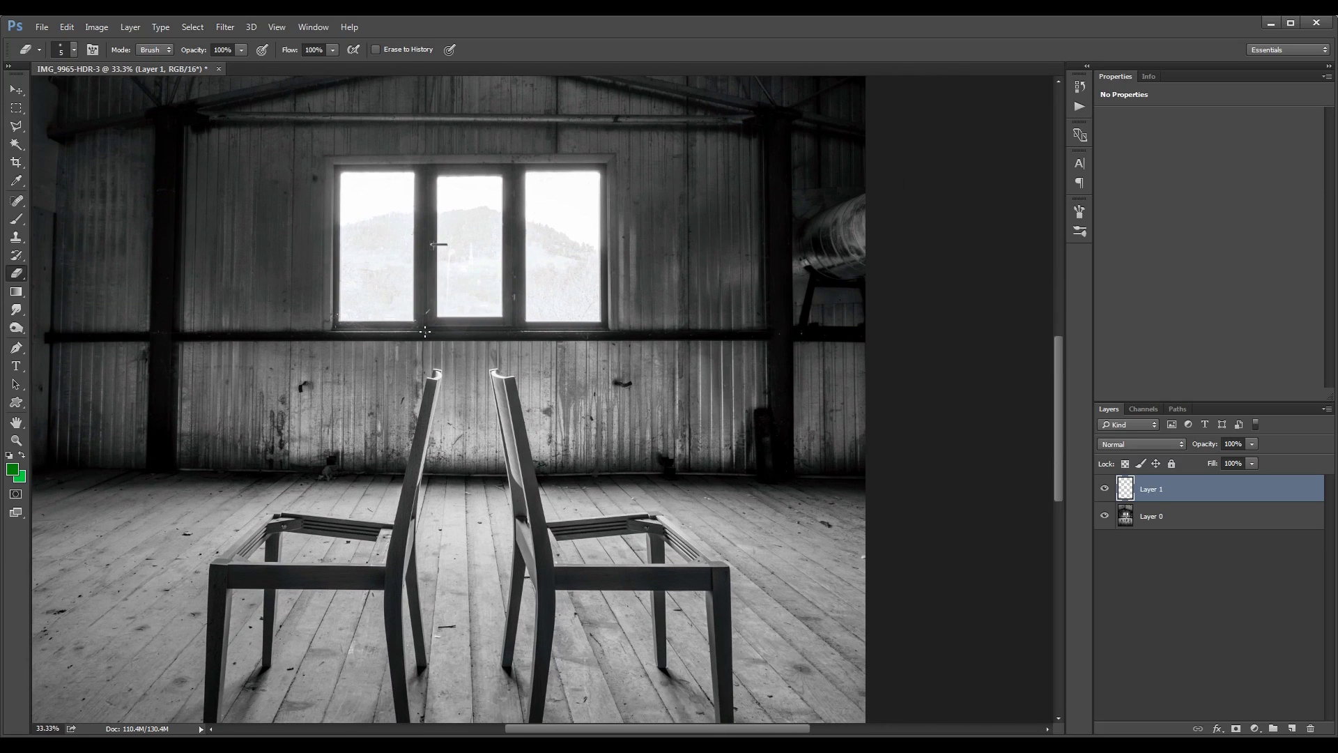
scroll(425, 331, down, 1)
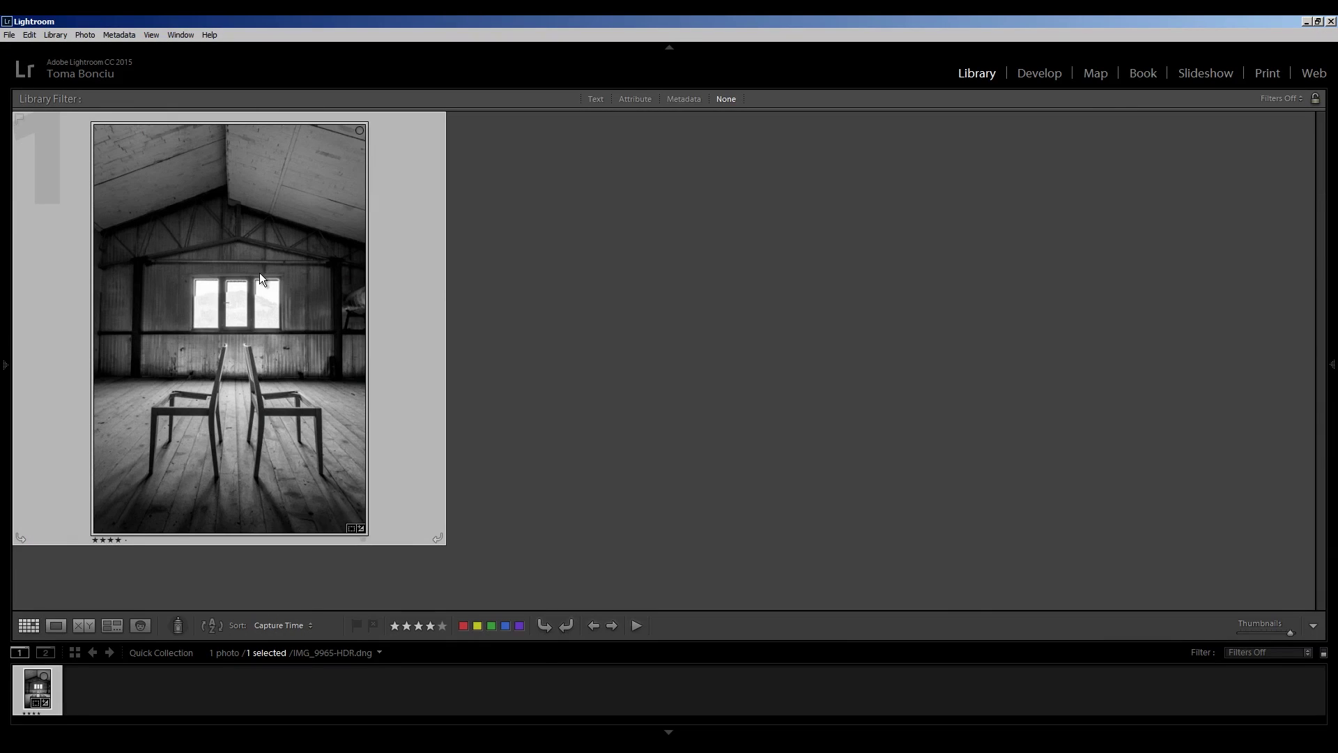
right_click(262, 269)
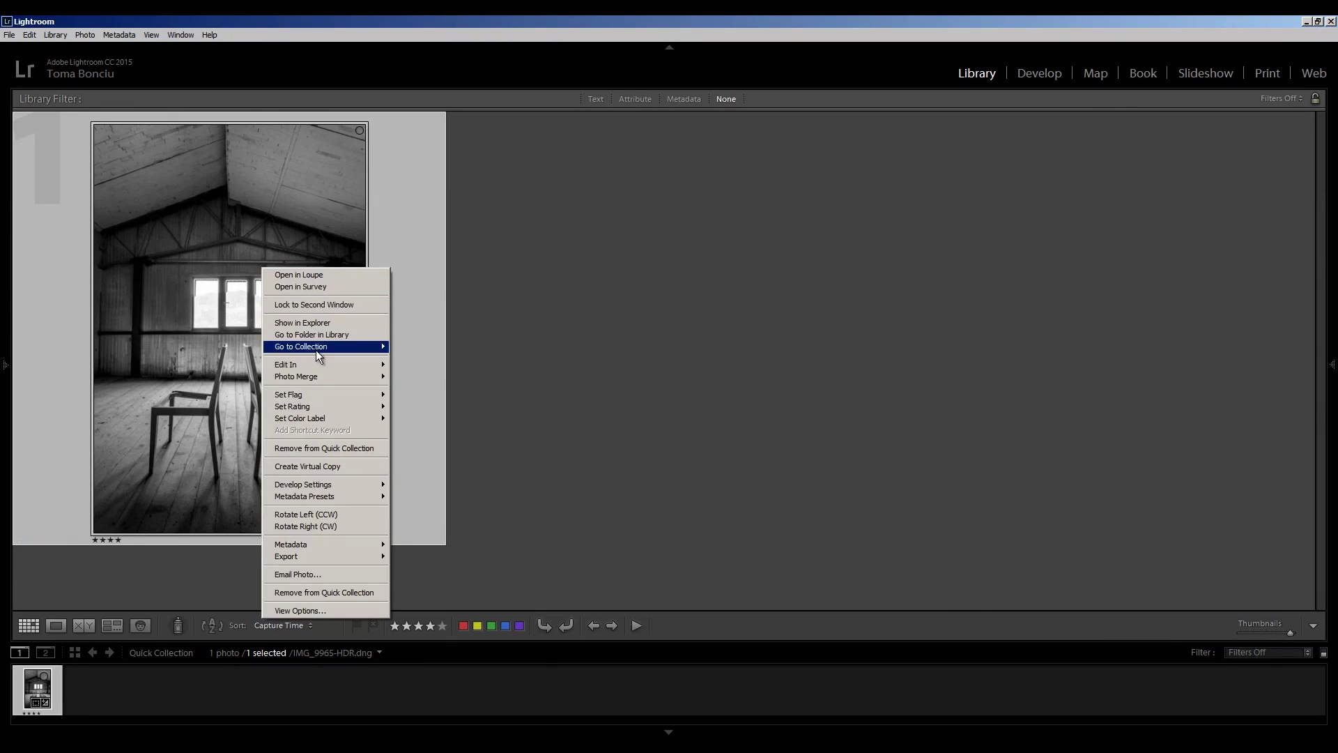
mouse_move(347, 367)
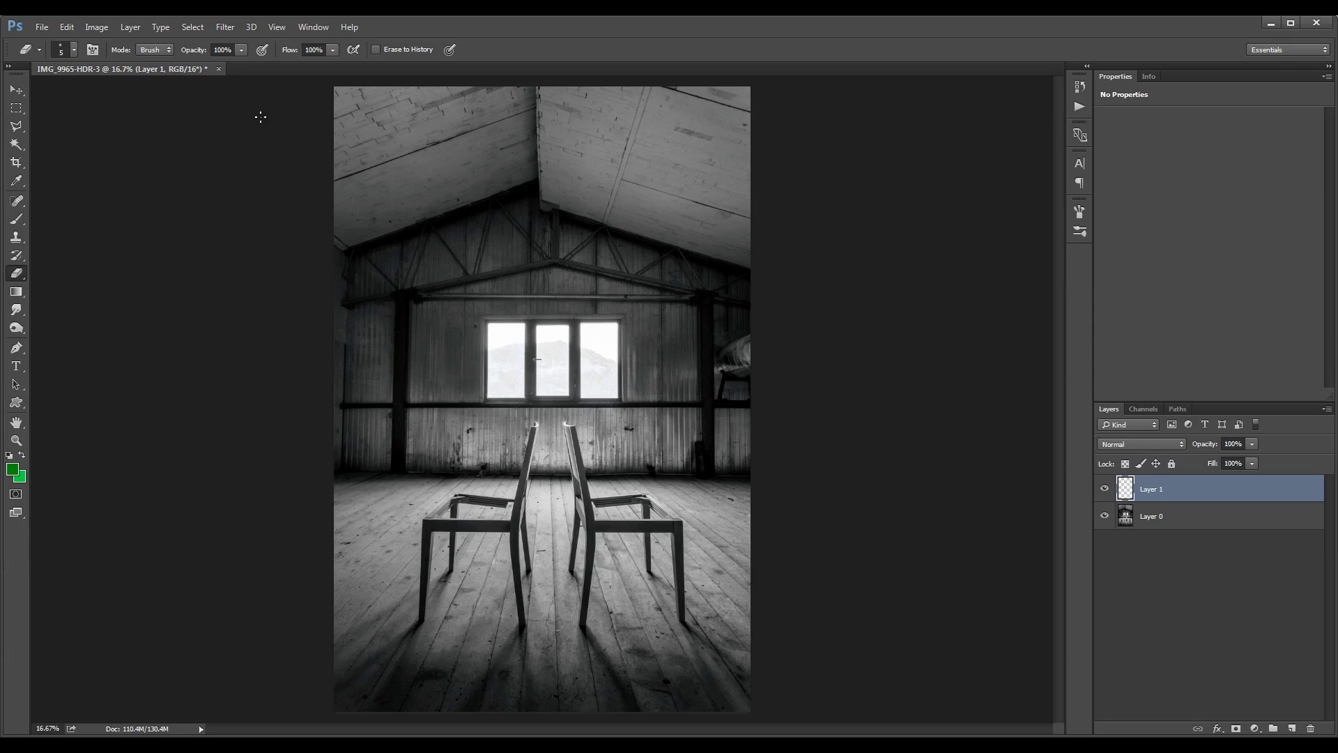
- Merge Layers 1 and 0 into a new Layer 2 with Ctrl+Alt+E and open the Filter menu
shift+click(1192, 524)
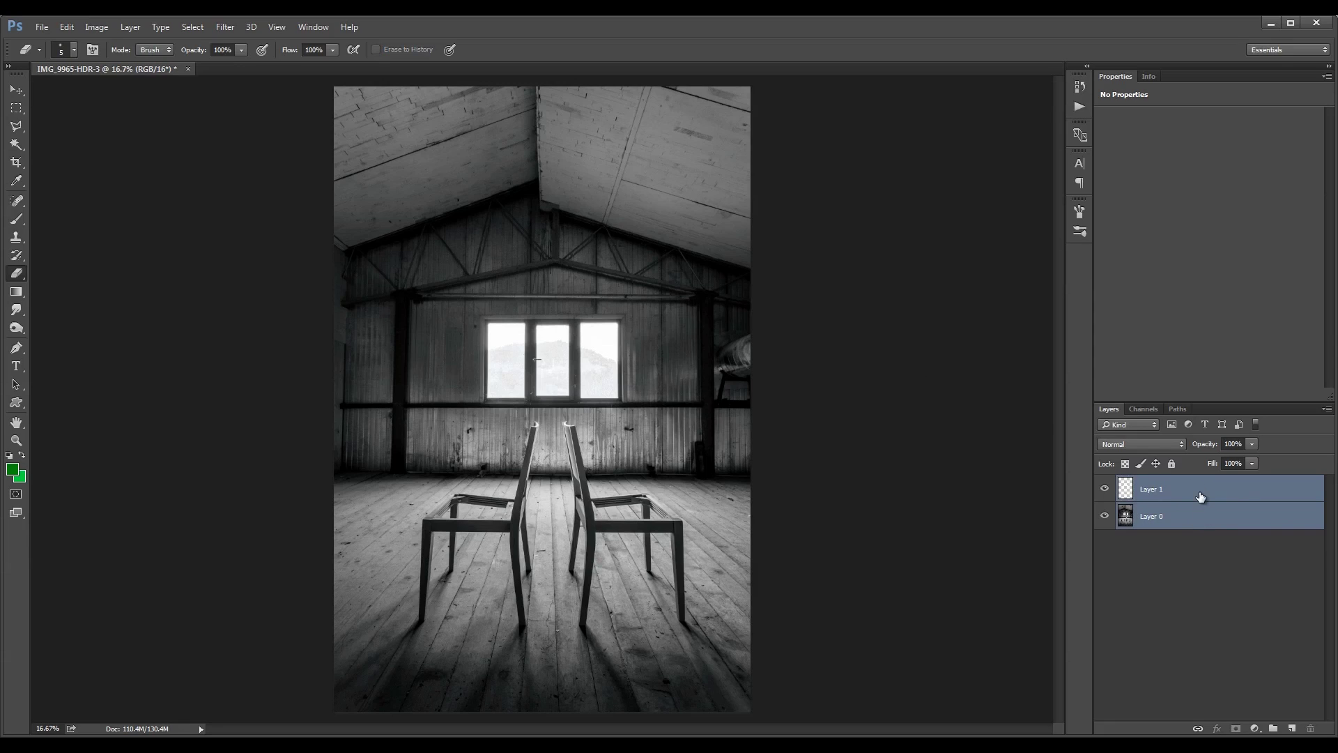
key(ctrl+alt+e)
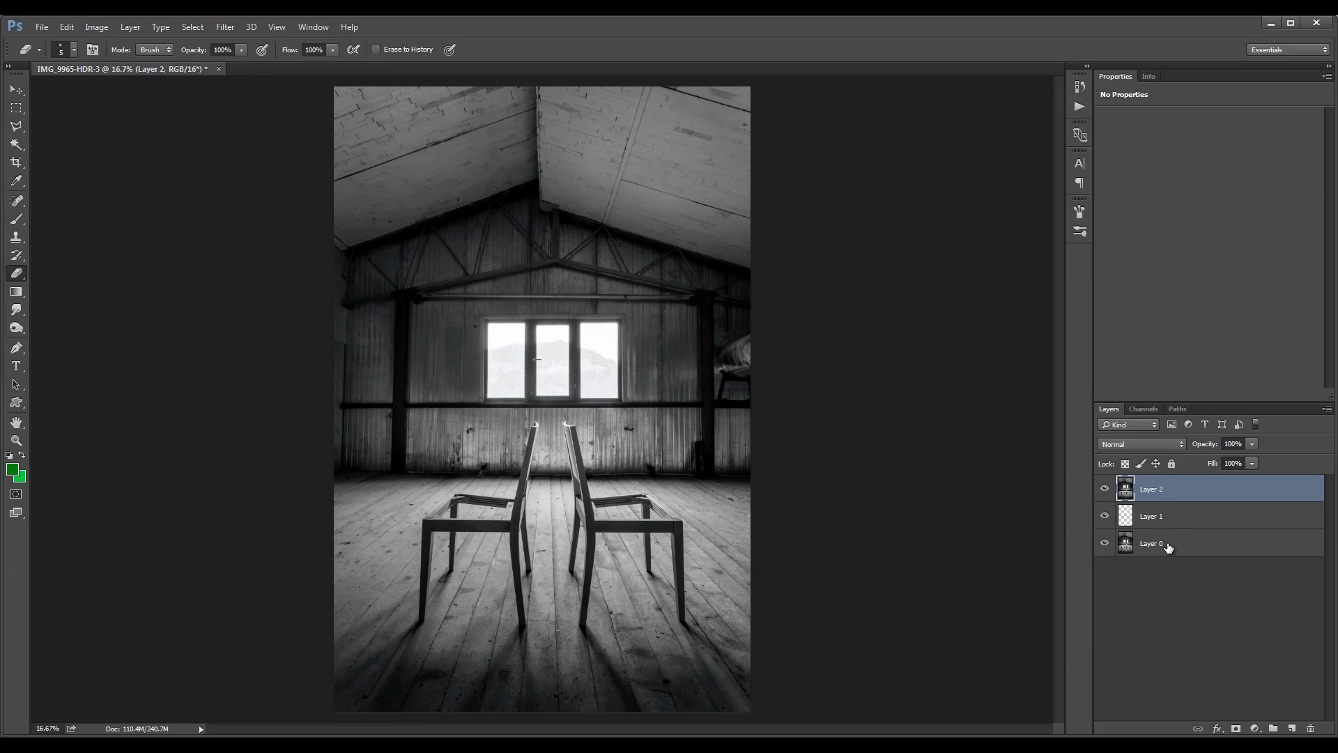
click(230, 26)
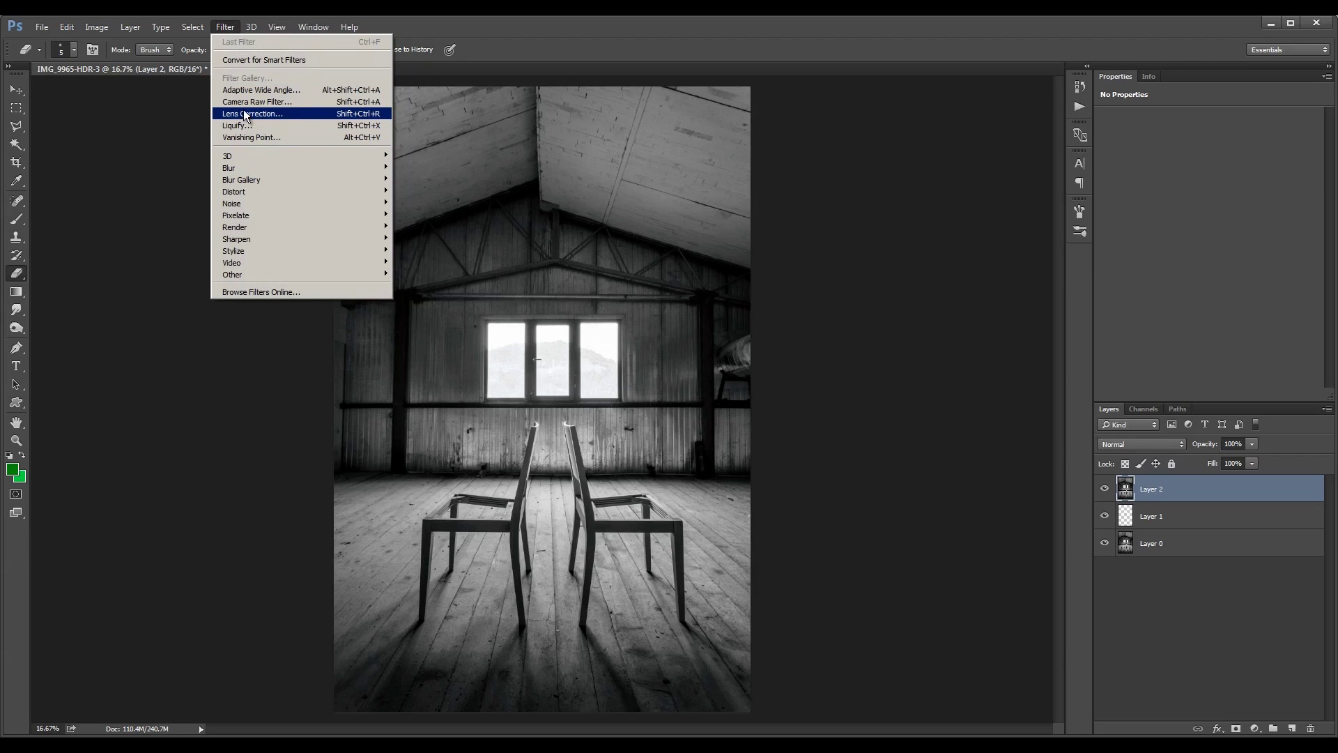
click(251, 103)
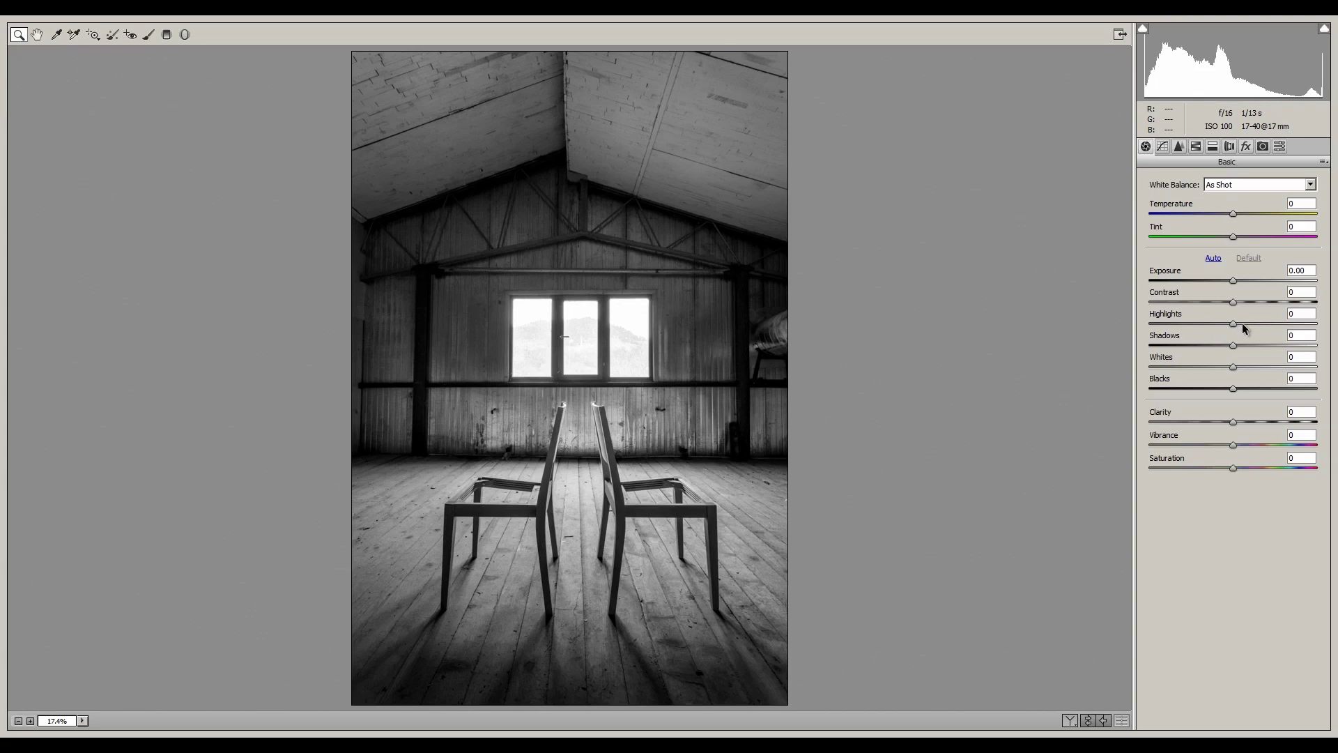
drag(1243, 326, 1280, 343)
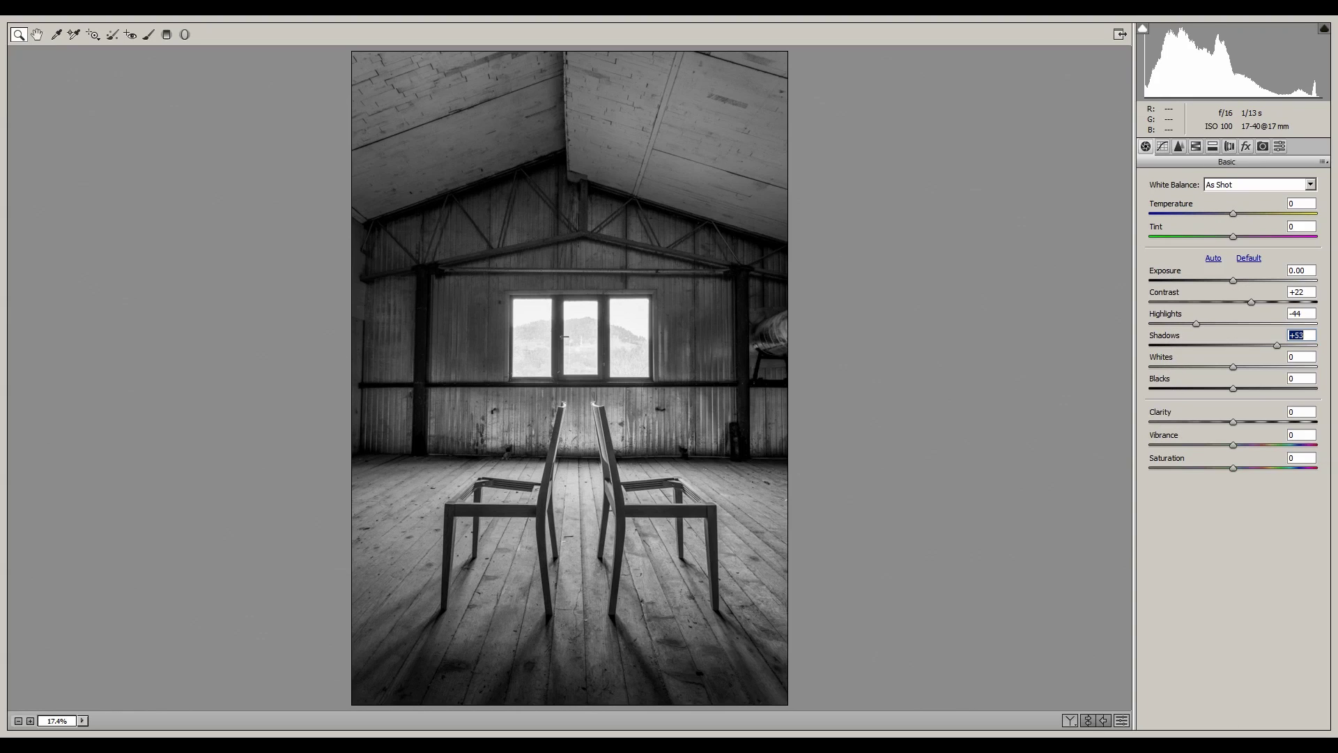
key(Escape)
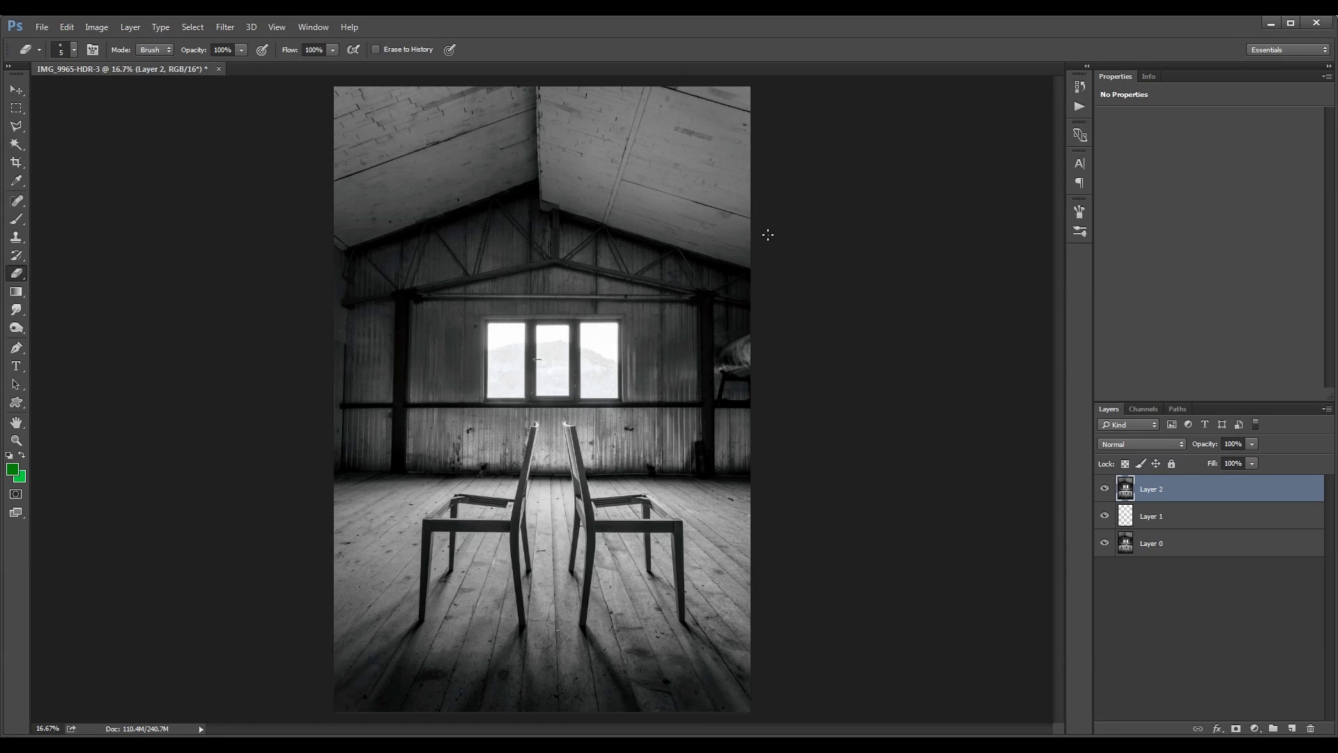
- Dismiss the filter list and drag Layer 2 to the trash
key(alt+t)
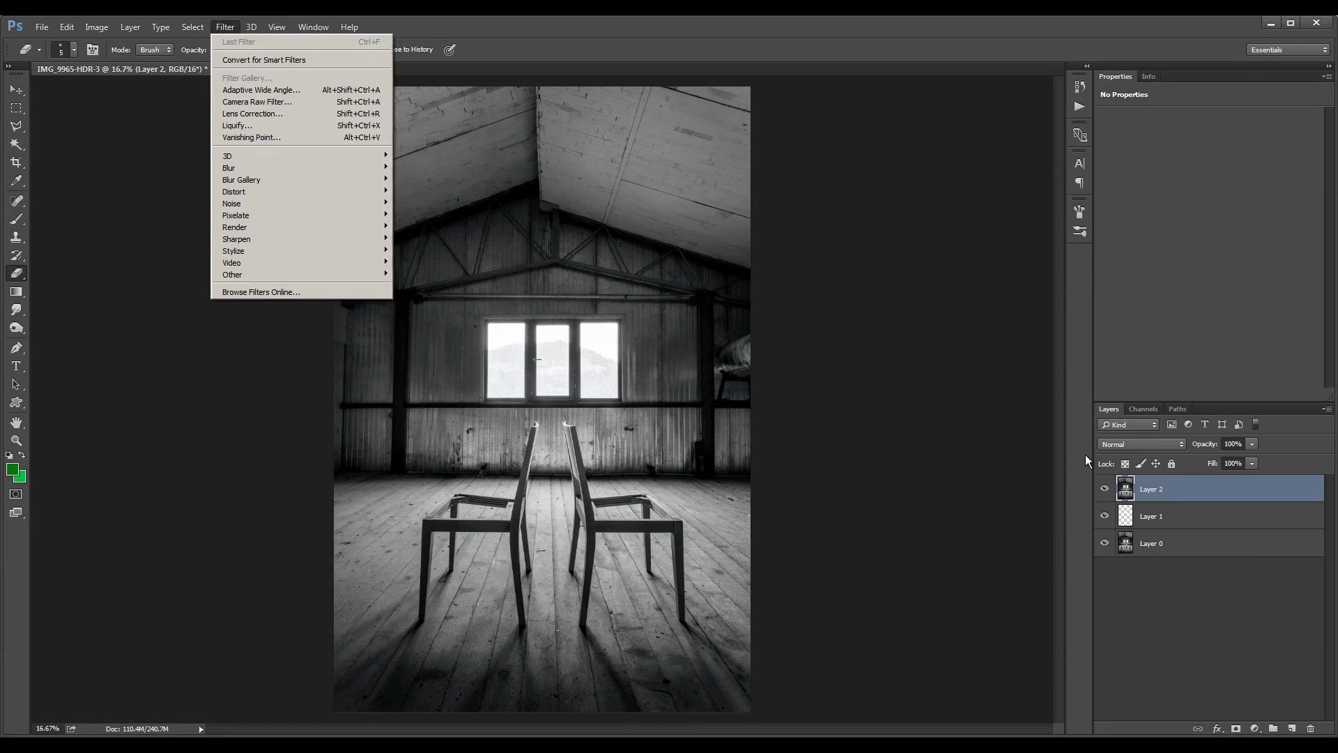
click(1199, 495)
drag(1216, 495, 1310, 727)
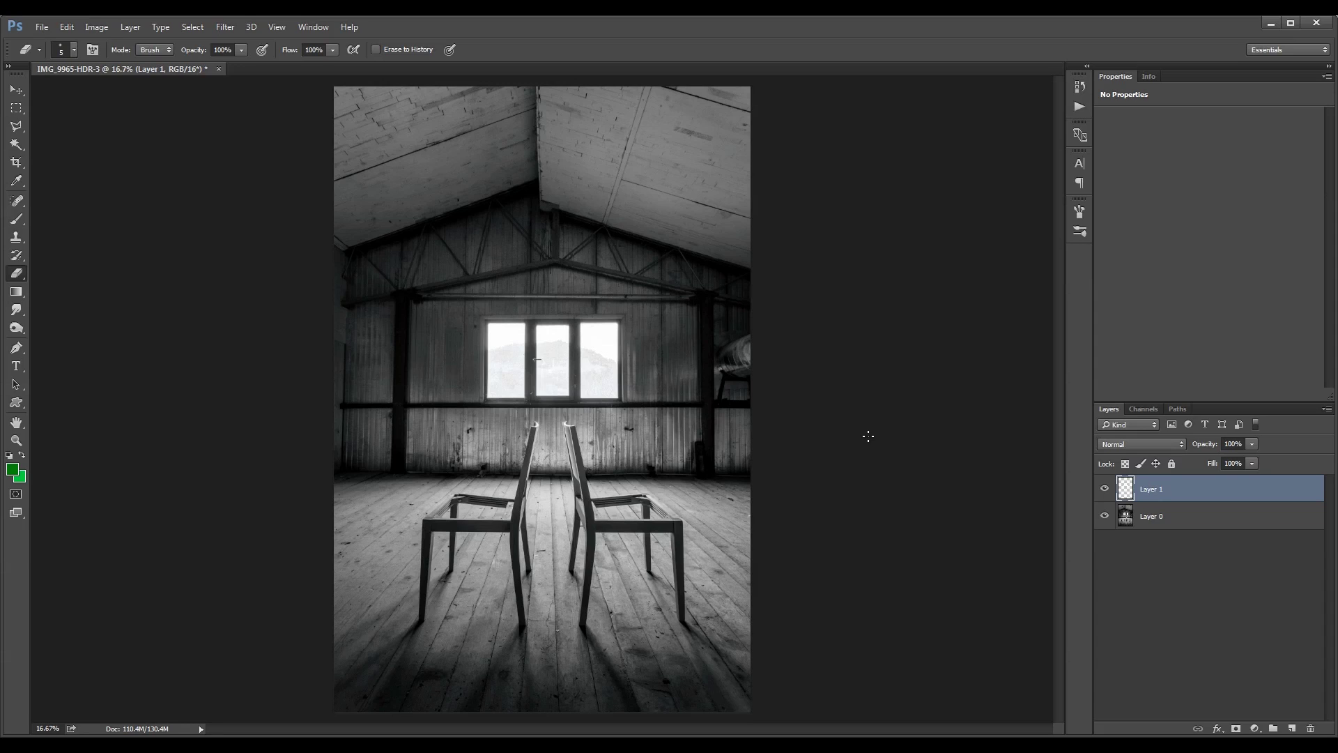
- Add a green Gradient Map adjustment layer in Soft Light mode, then close the document
click(1254, 728)
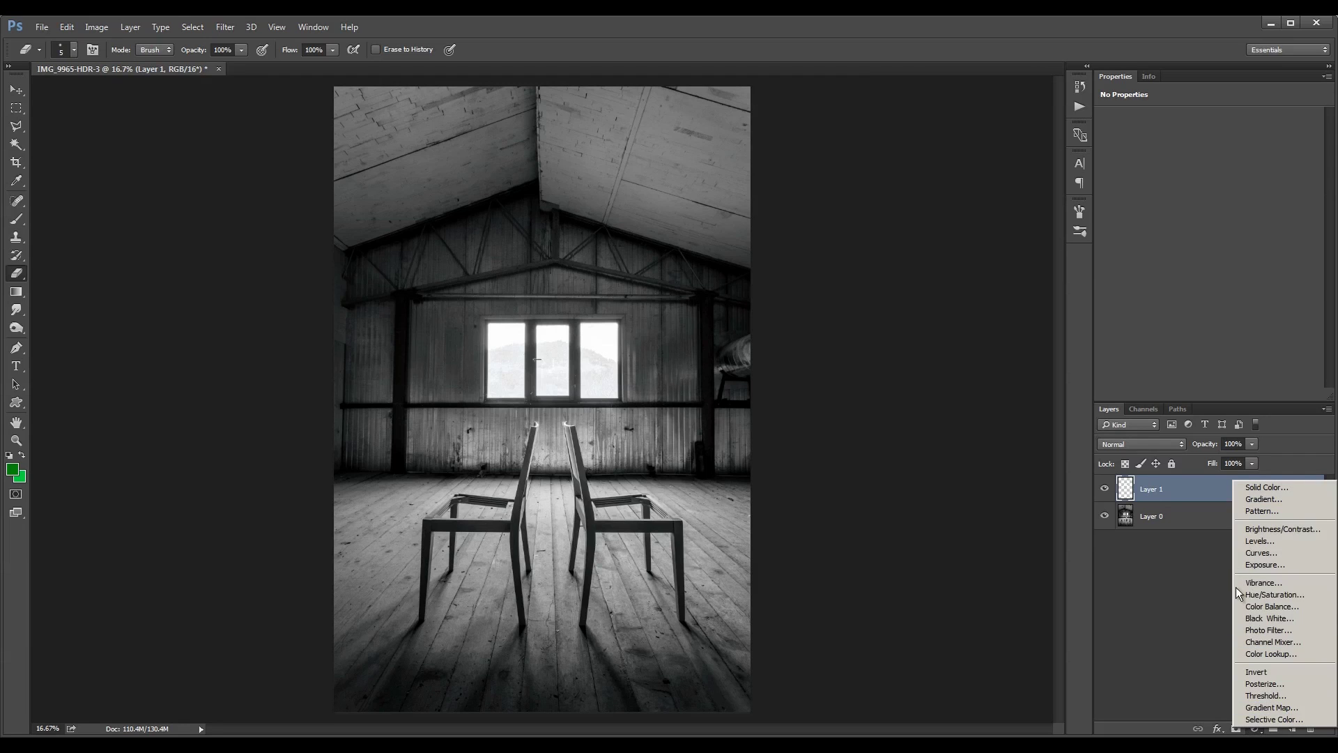
click(1263, 707)
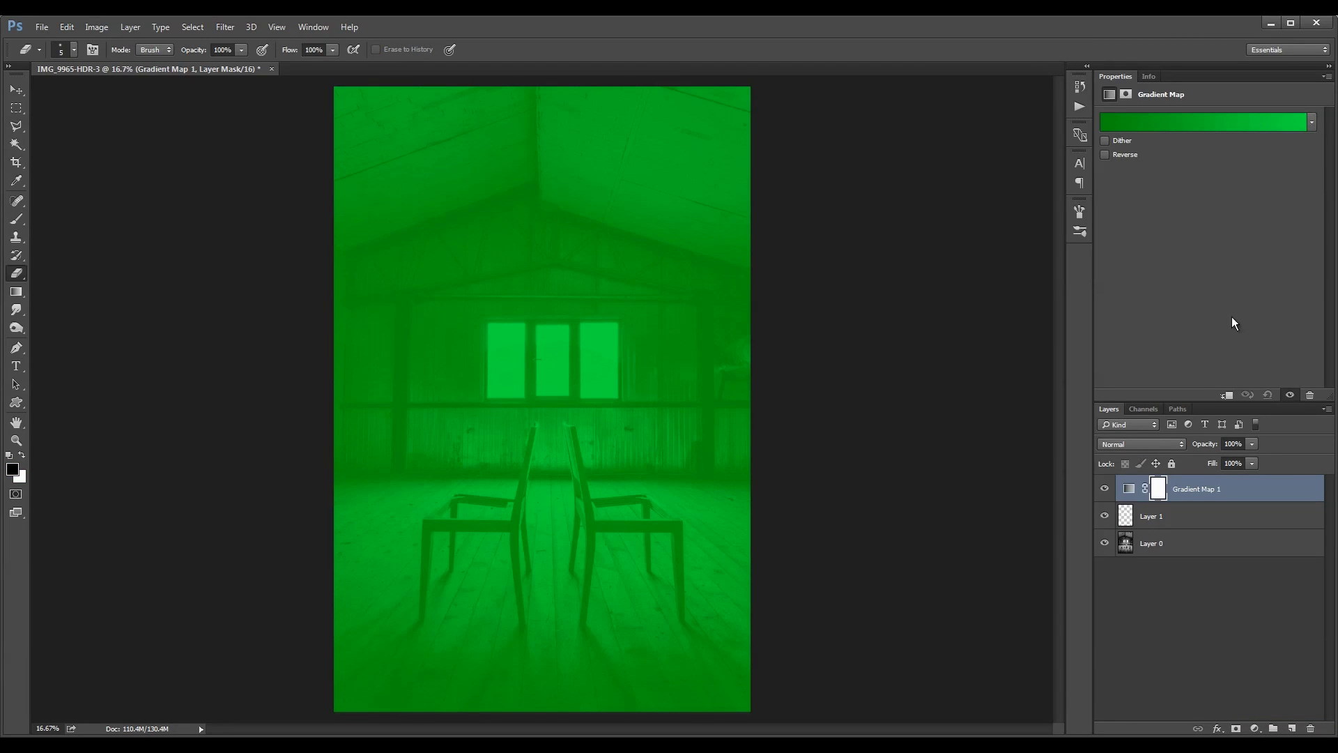
click(1120, 445)
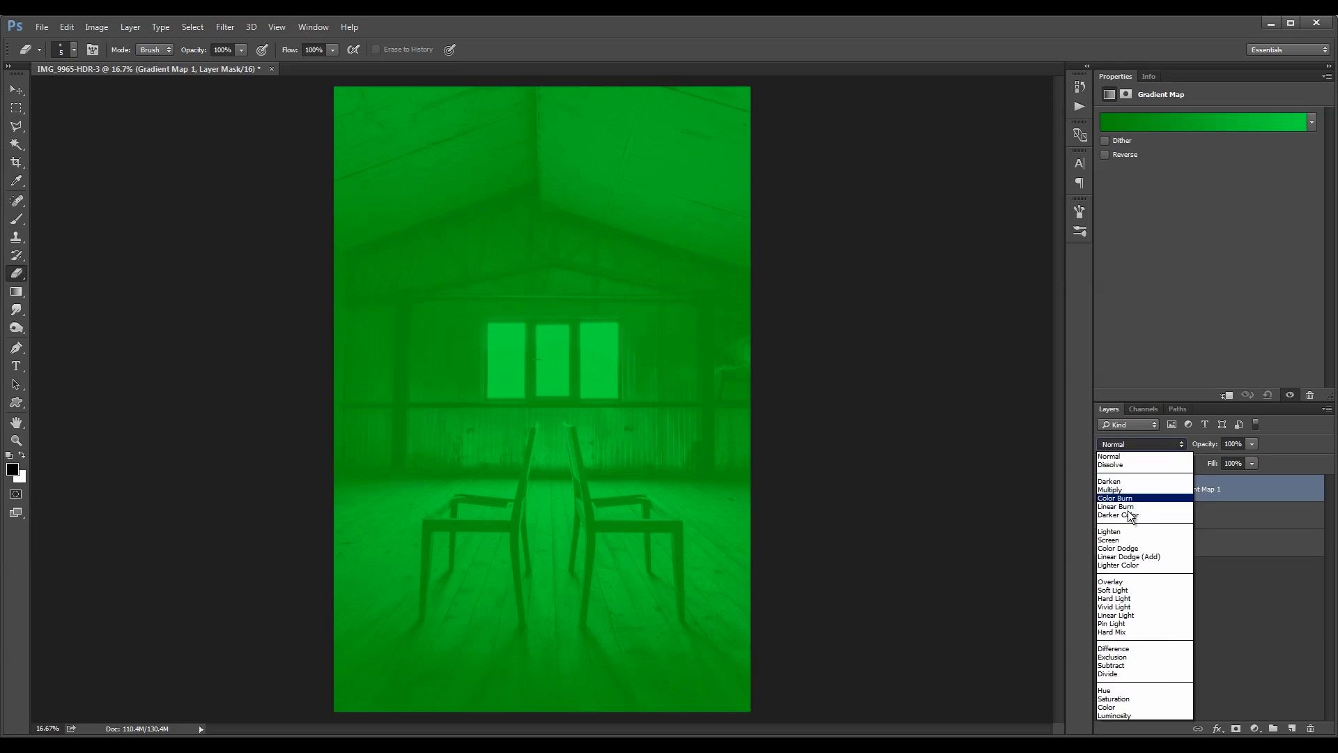
click(1115, 598)
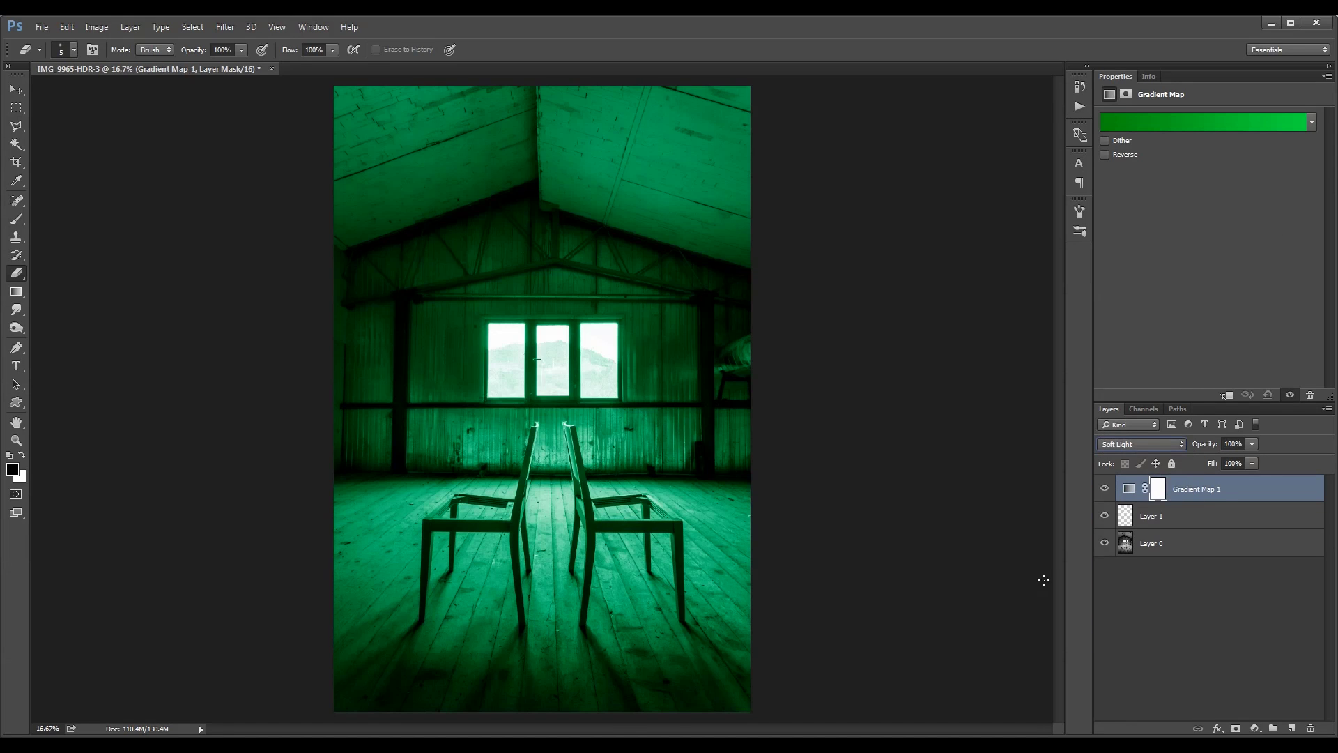
click(17, 91)
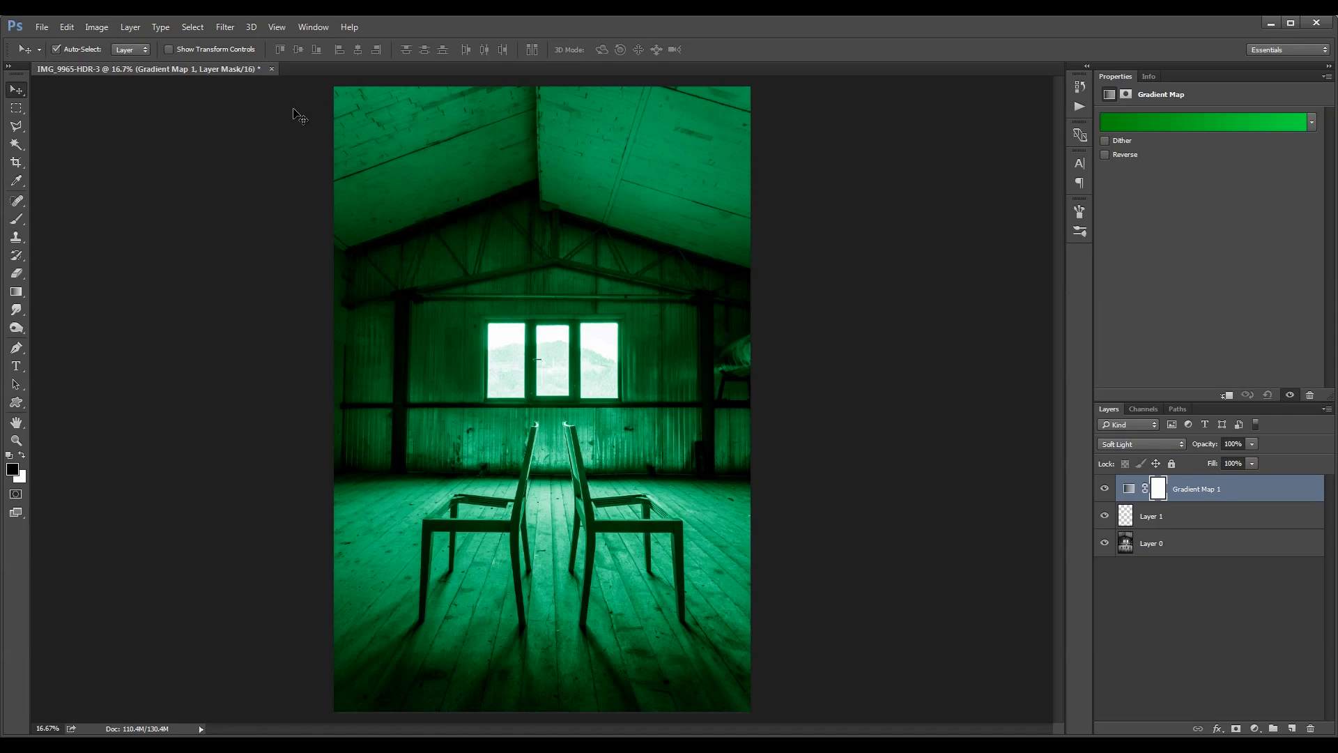
key(ctrl+w)
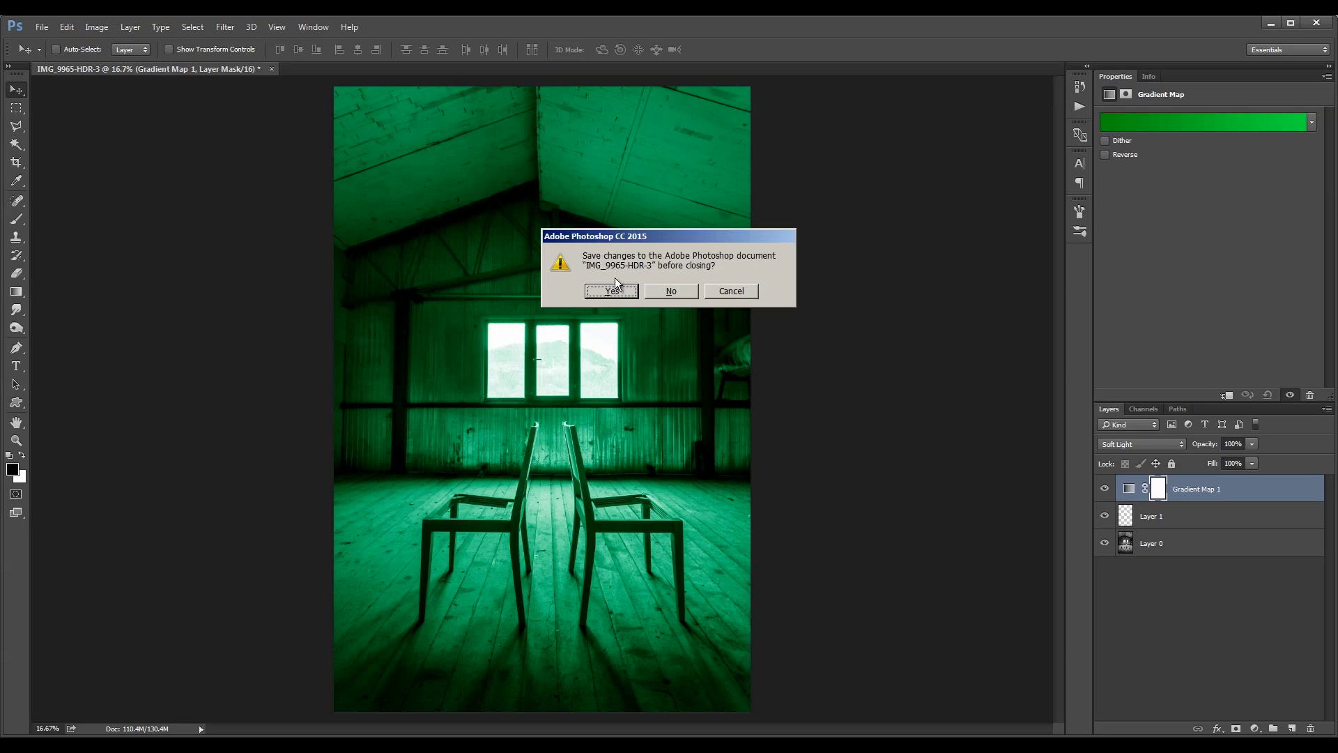
- Save the green-toned edit as IMG_9965-HDR-Edit-2.tif, close it, and return to Lightroom
click(621, 291)
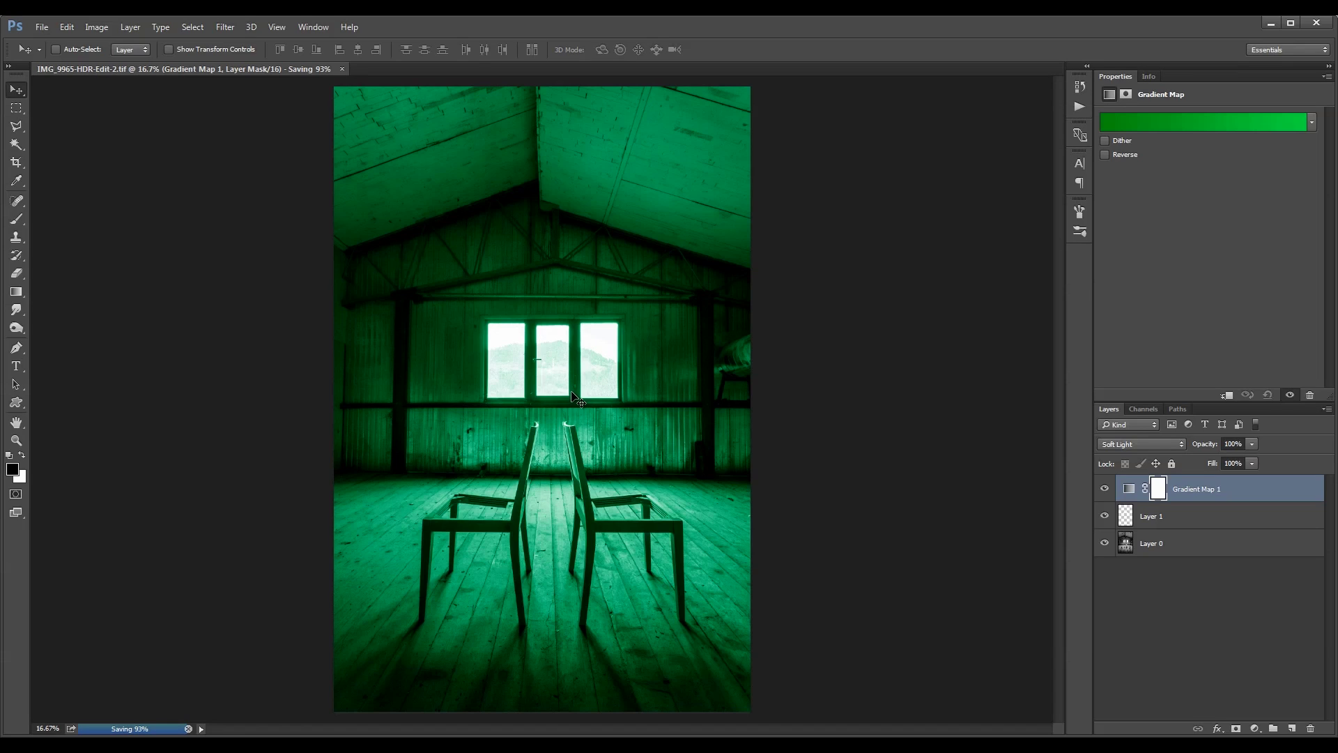
key(ctrl+w)
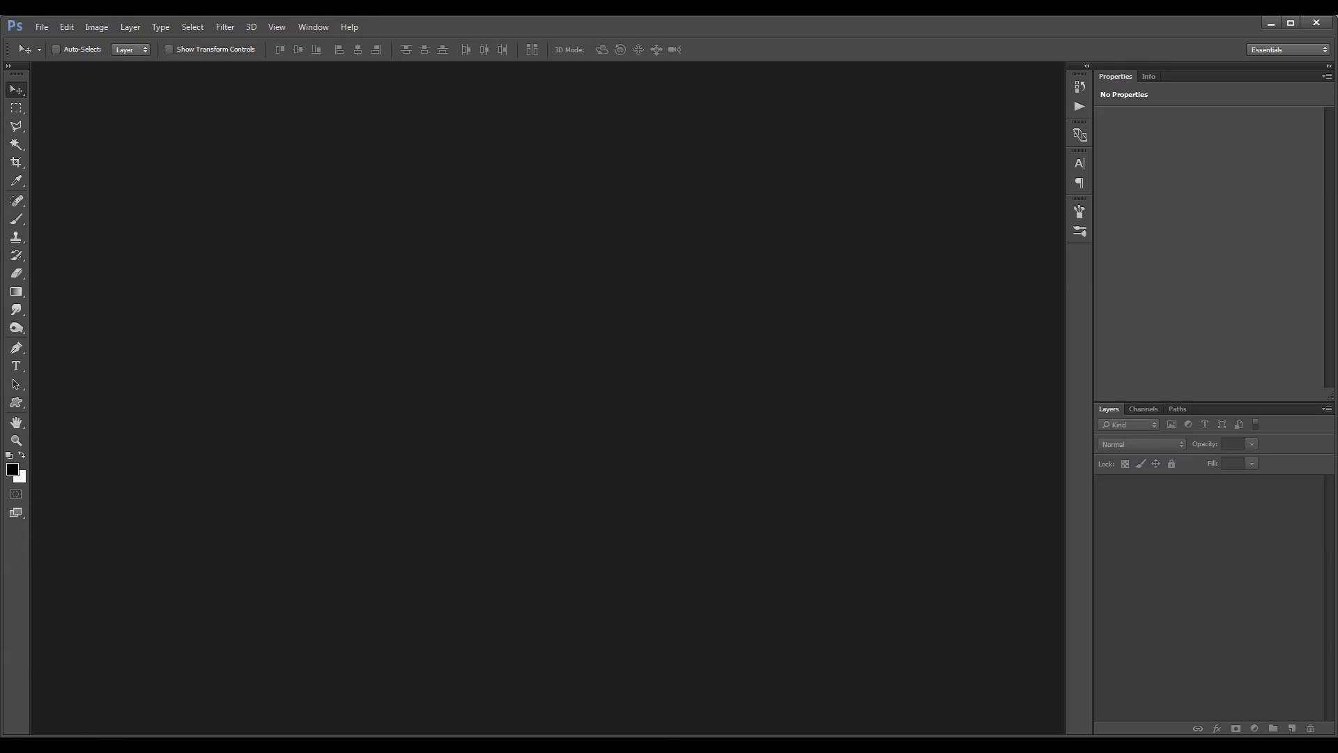
click(96, 733)
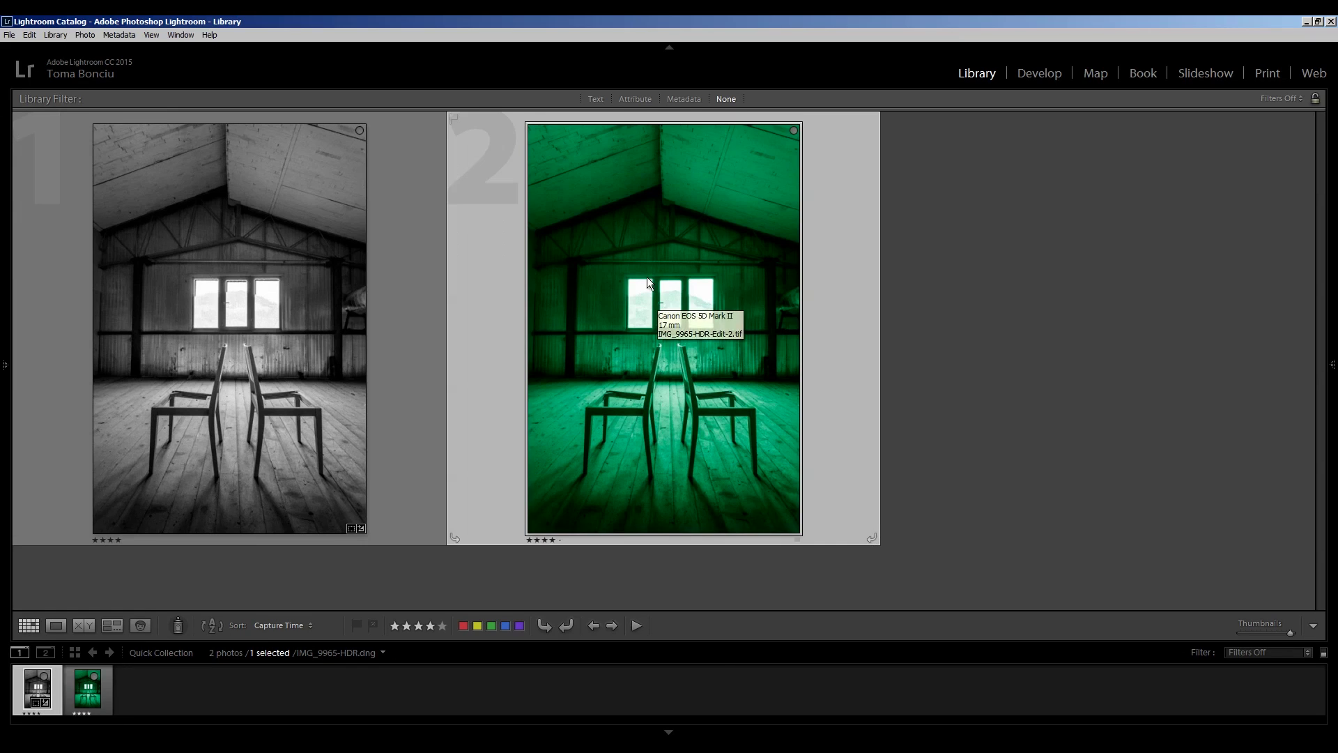
click(1035, 73)
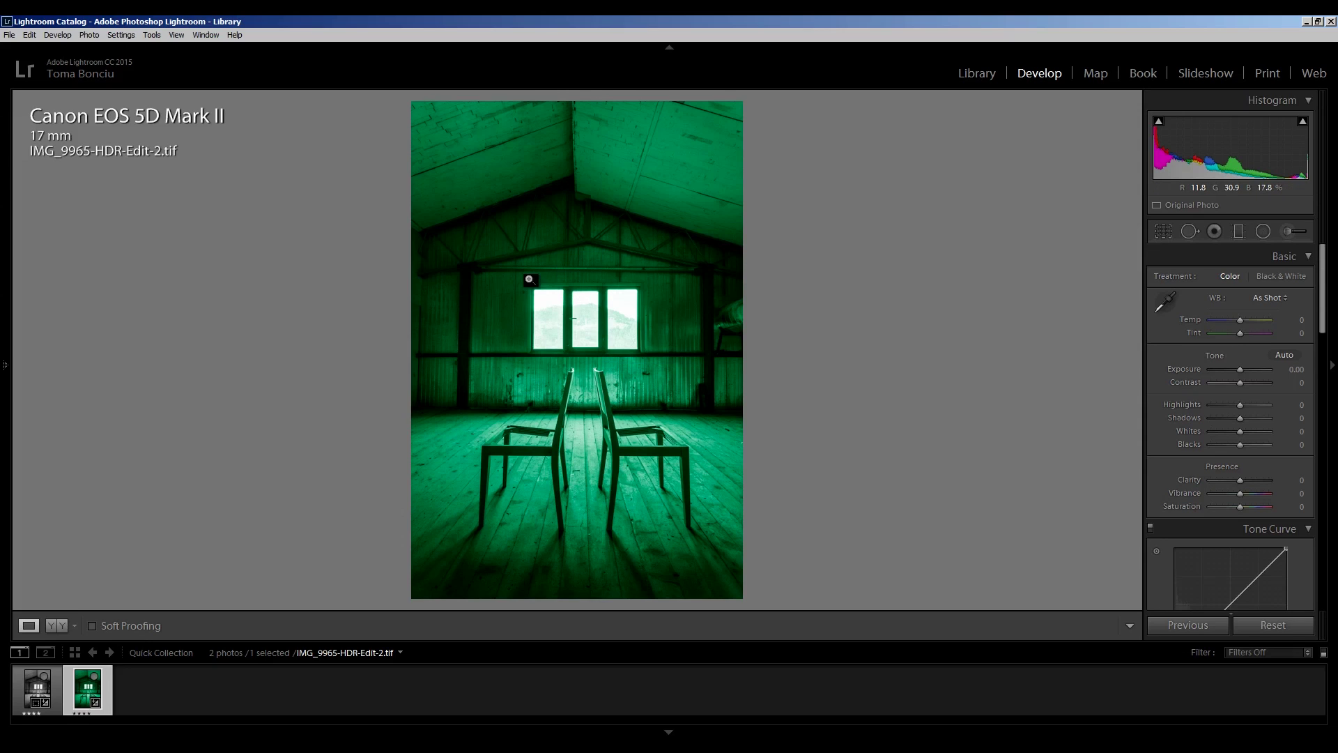
right_click(530, 280)
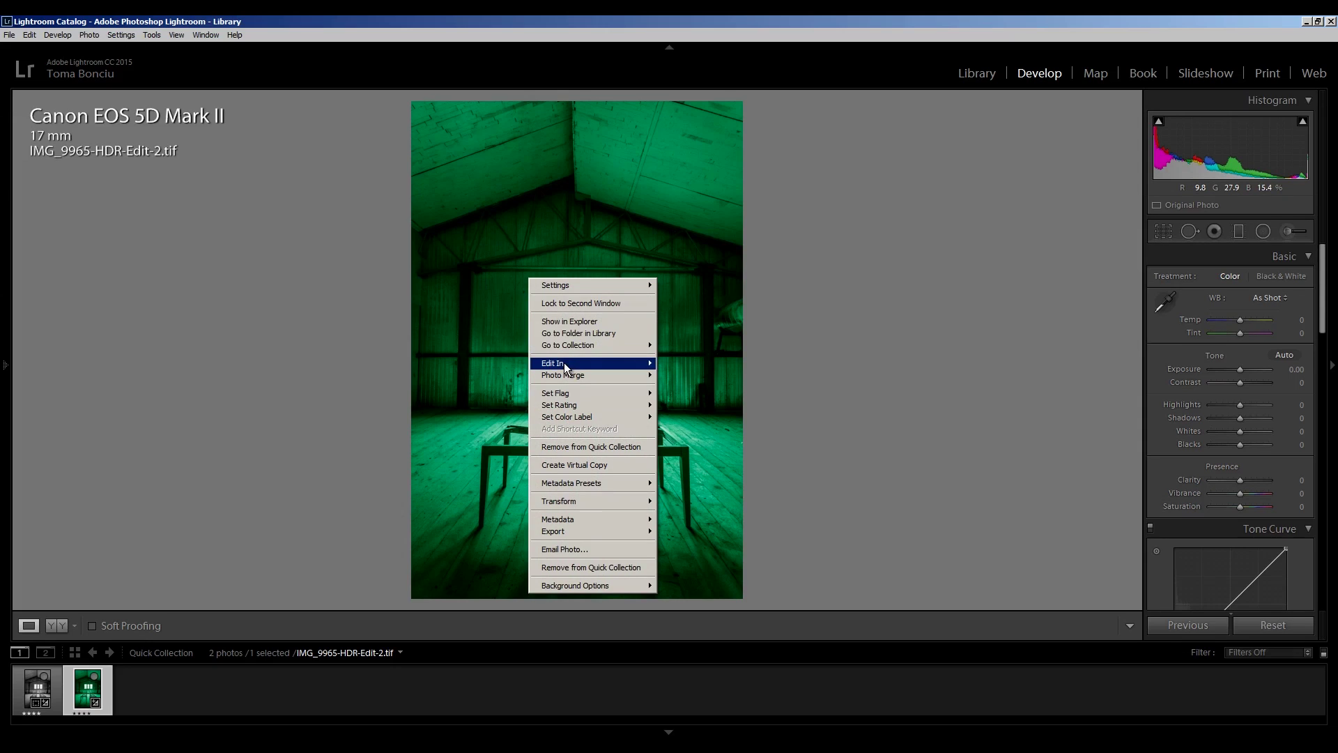
mouse_move(565, 366)
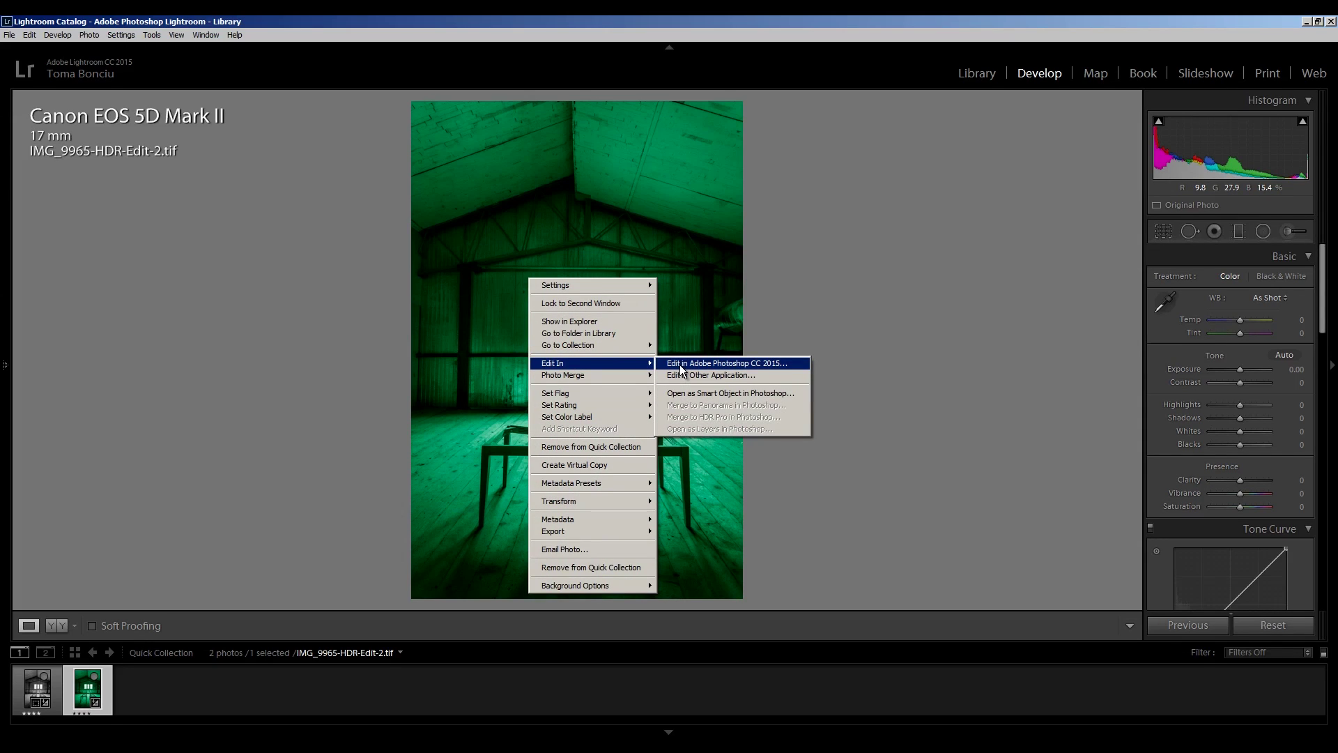
click(875, 294)
key(g)
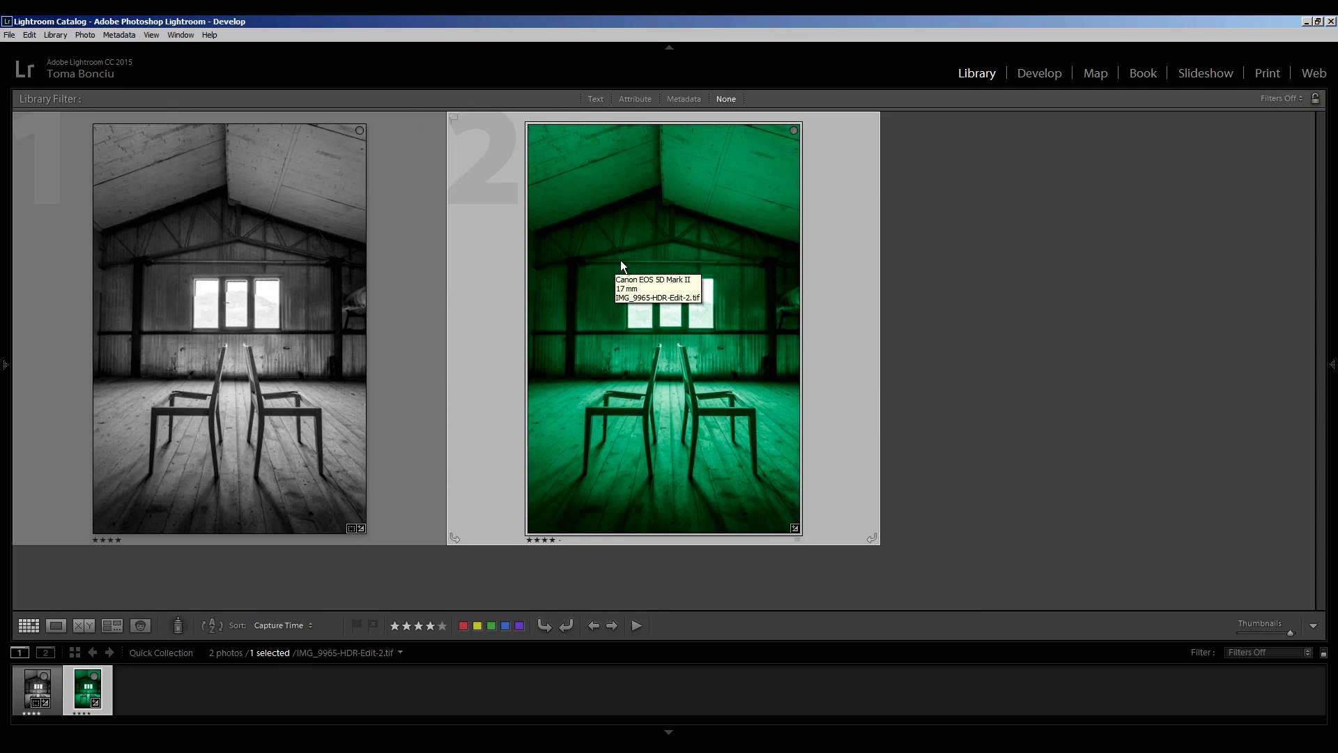